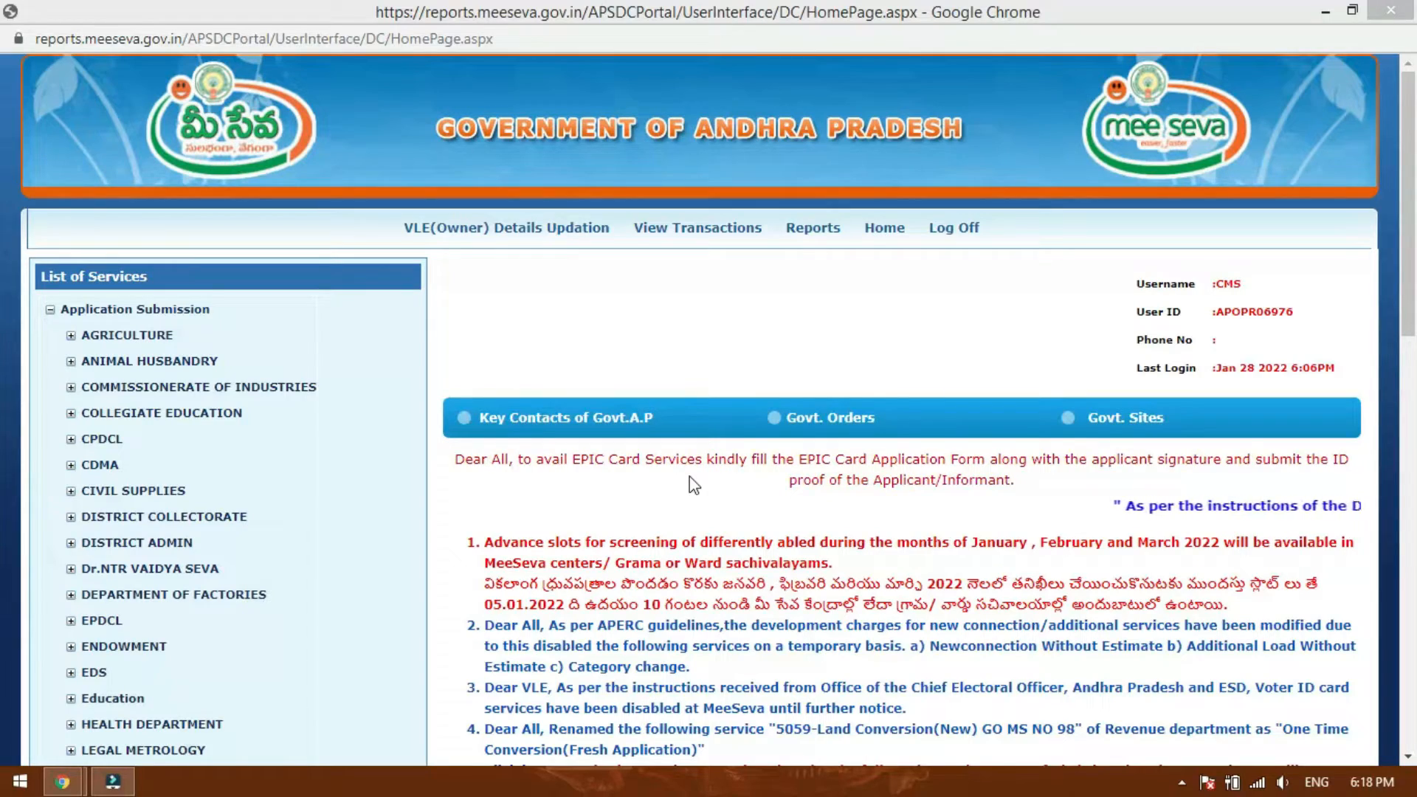
Open the Rural Development service "Request for SADAREM Certificate Slot Booking", accept the third-party redirect, and maximize the registration window.
{"action": "scroll", "coordinate": [697, 380], "scroll_direction": "down", "scroll_amount": 4}
{"action": "scroll", "coordinate": [698, 380], "scroll_direction": "down", "scroll_amount": 3}
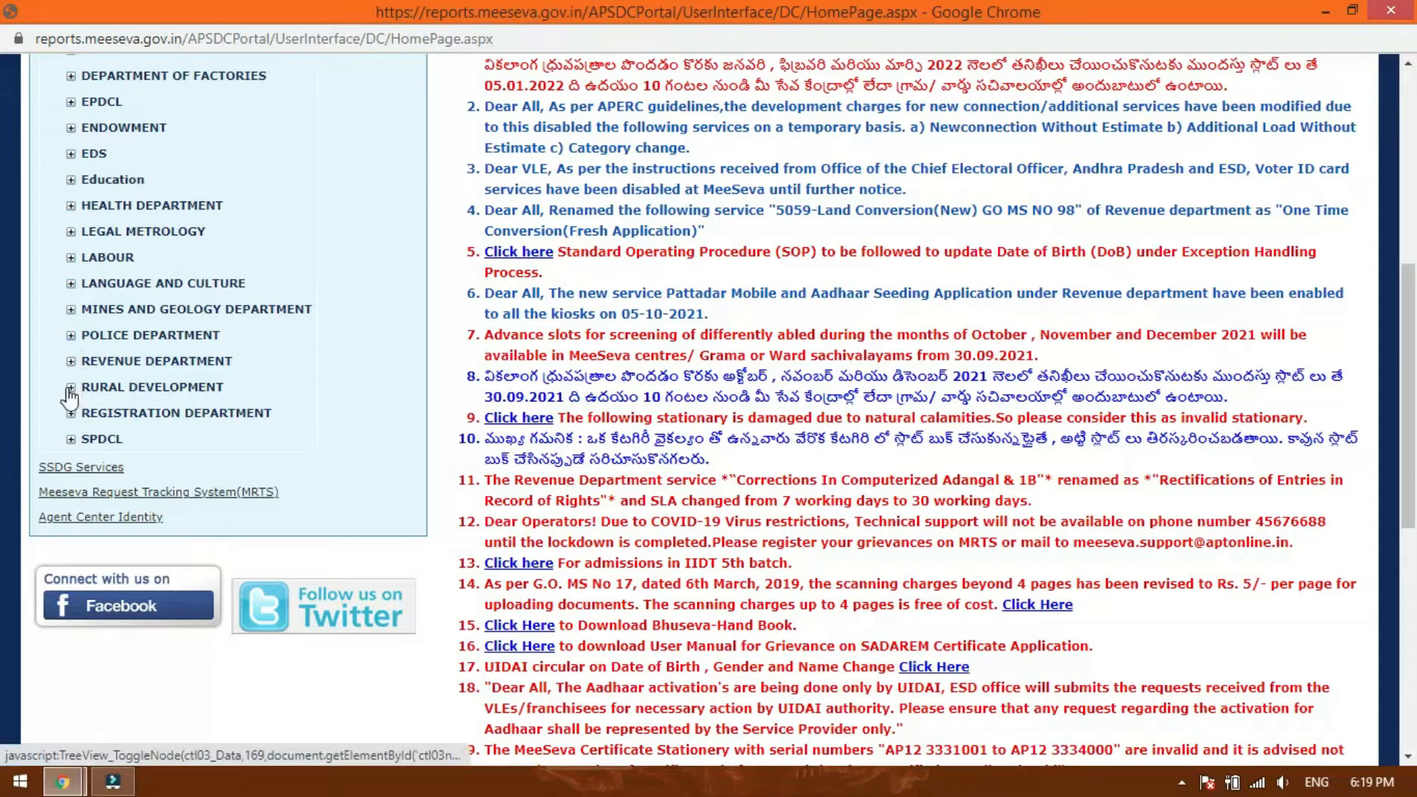
{"action": "left_click", "coordinate": [71, 389]}
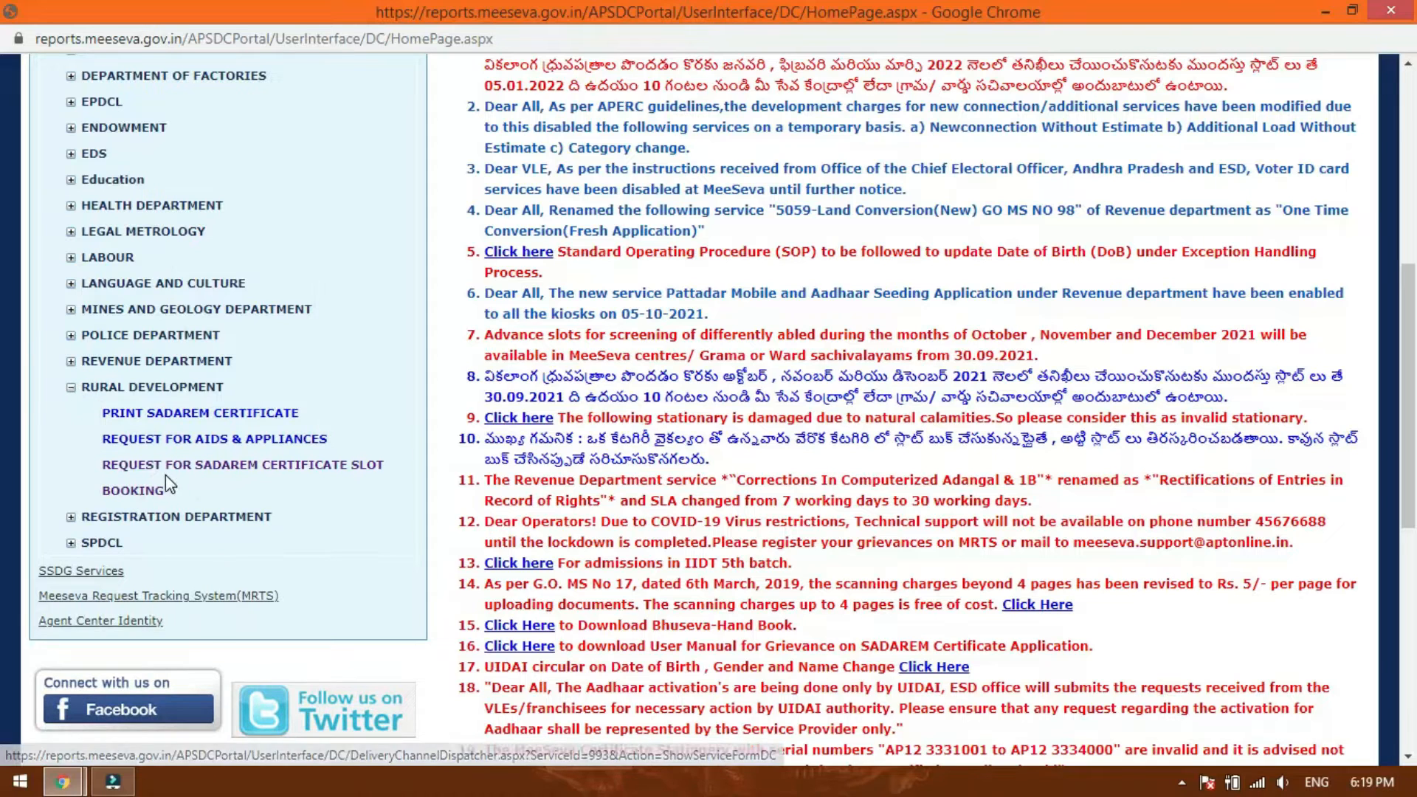
{"action": "left_click", "coordinate": [233, 466]}
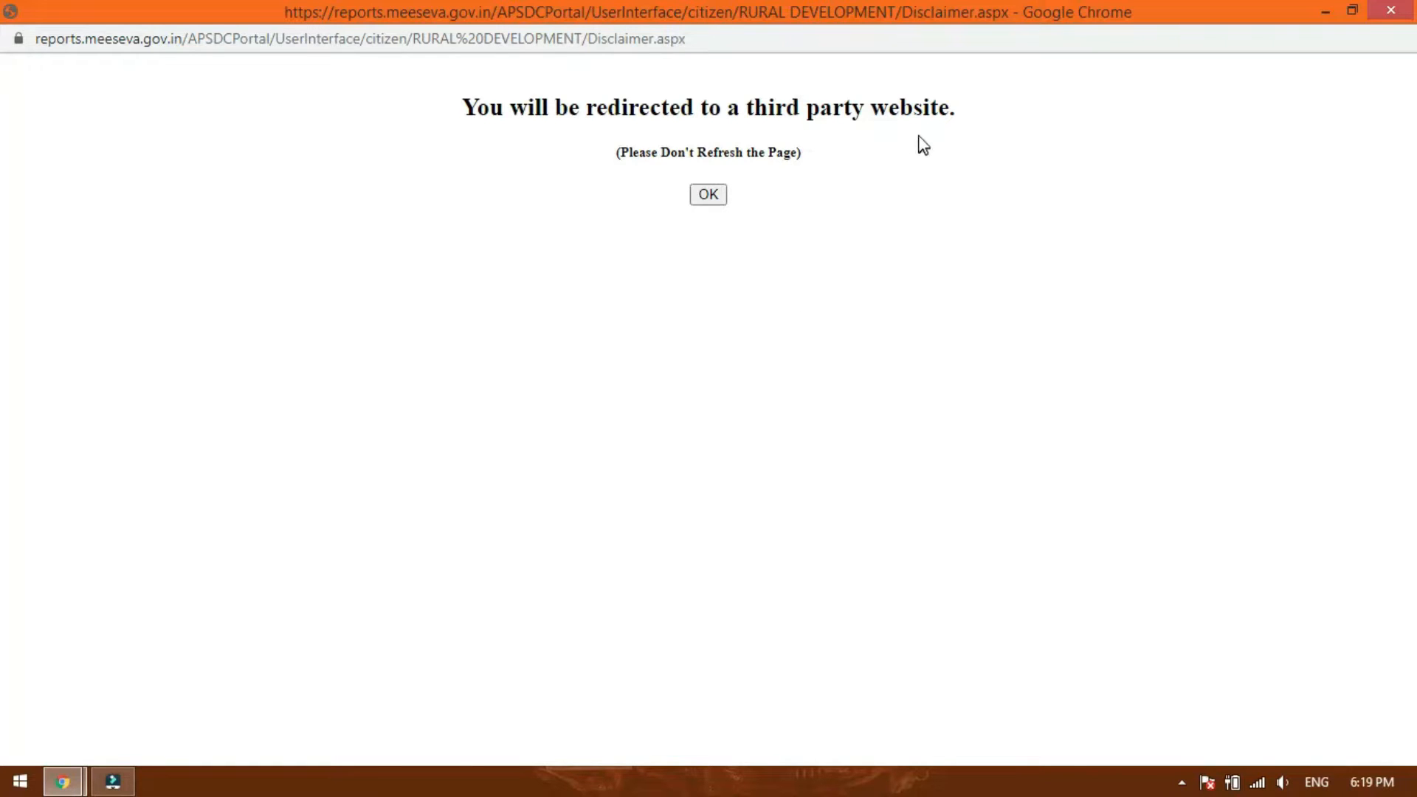
{"action": "left_click", "coordinate": [709, 194]}
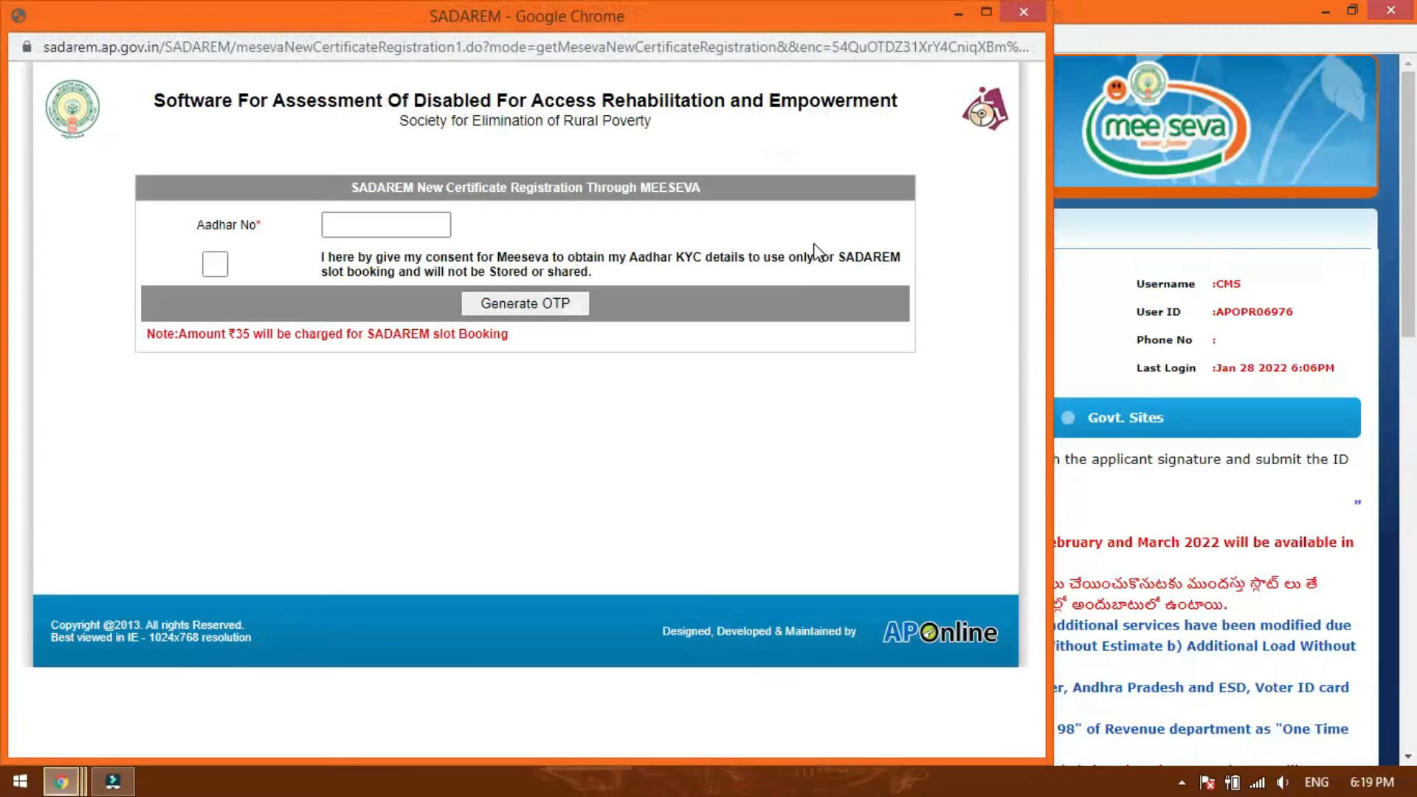
{"action": "left_click", "coordinate": [988, 21]}
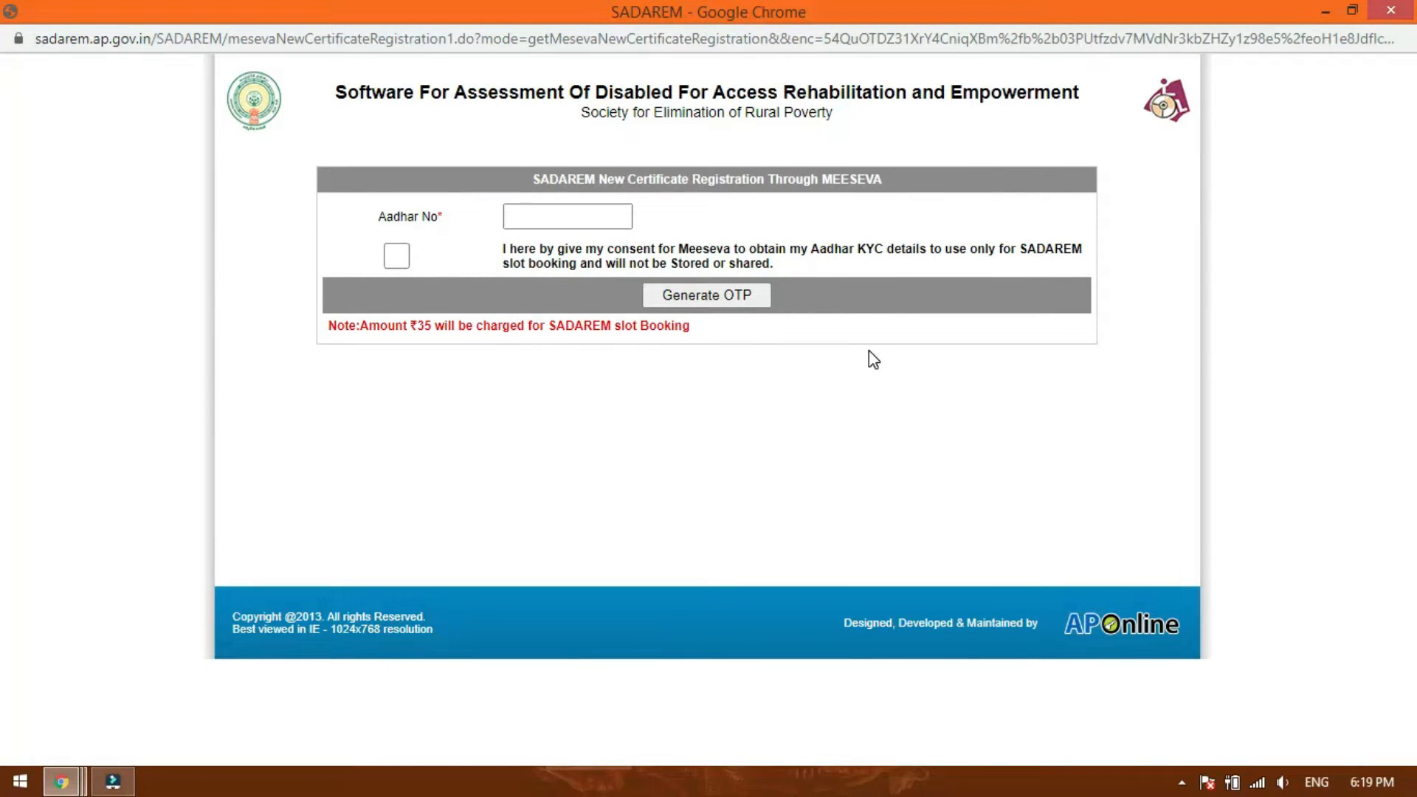
Enter the applicant's Aadhaar number, give consent to use the KYC details, and generate the OTP.
{"action": "left_click", "coordinate": [575, 222]}
{"action": "type", "text": "3"}
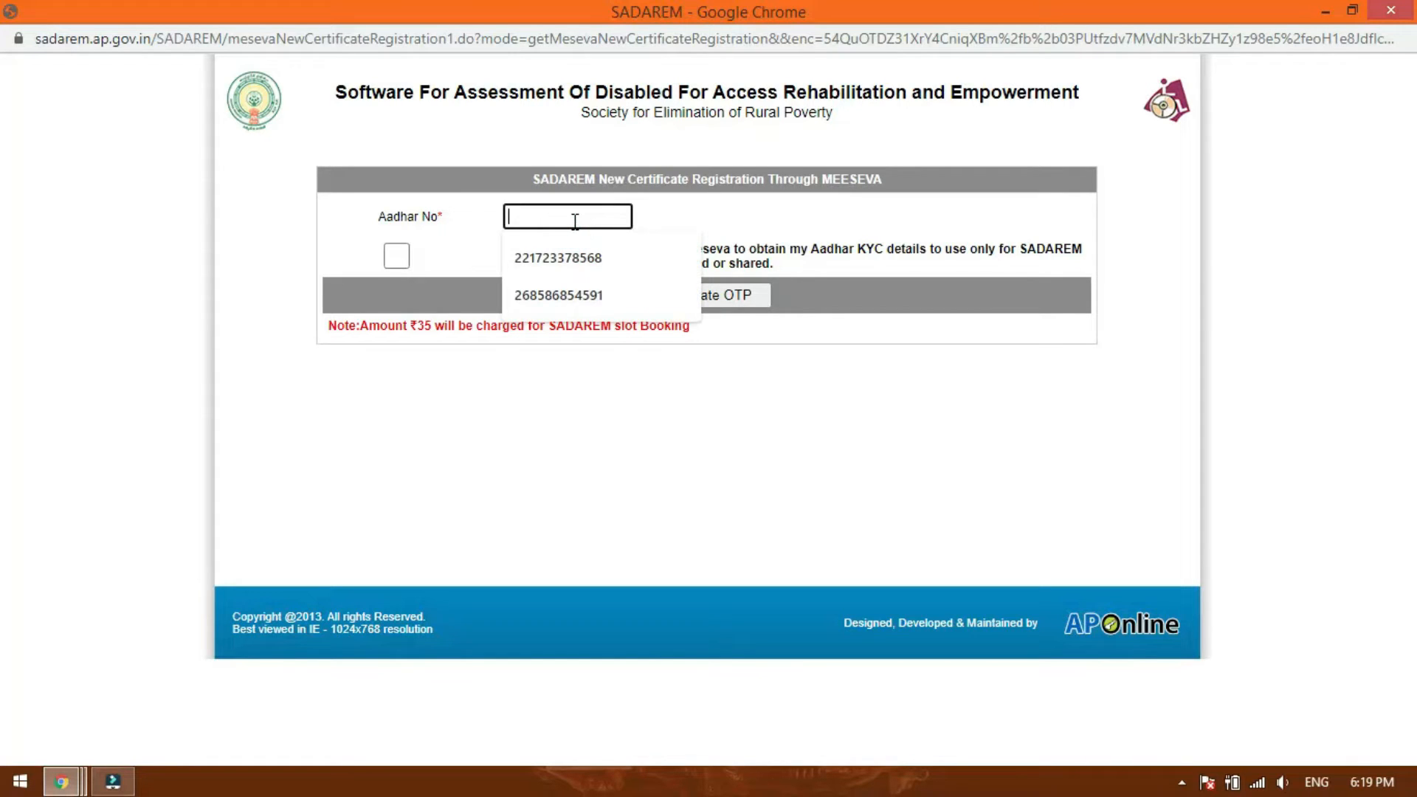
{"action": "type", "text": "7"}
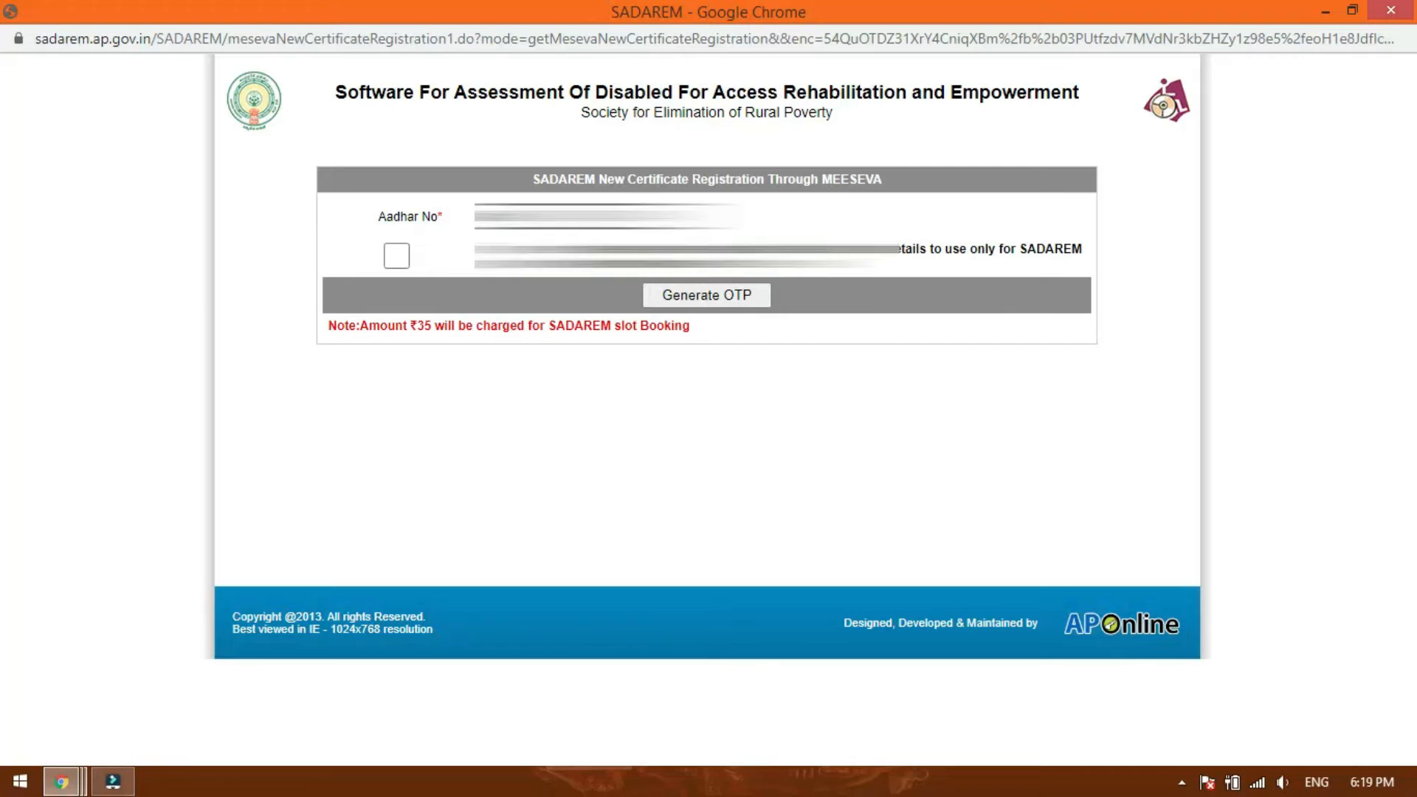
{"action": "left_click", "coordinate": [403, 257]}
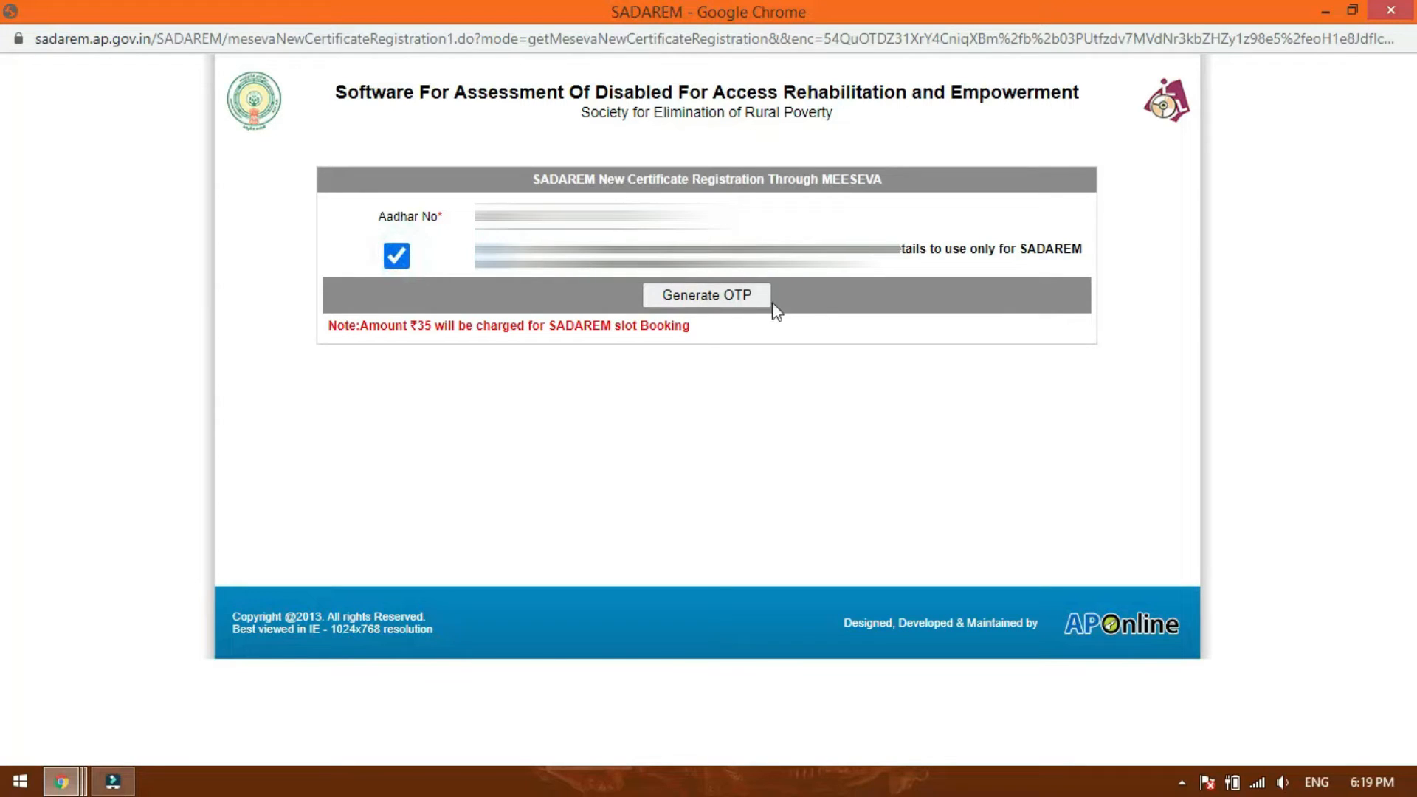
{"action": "left_click", "coordinate": [707, 299]}
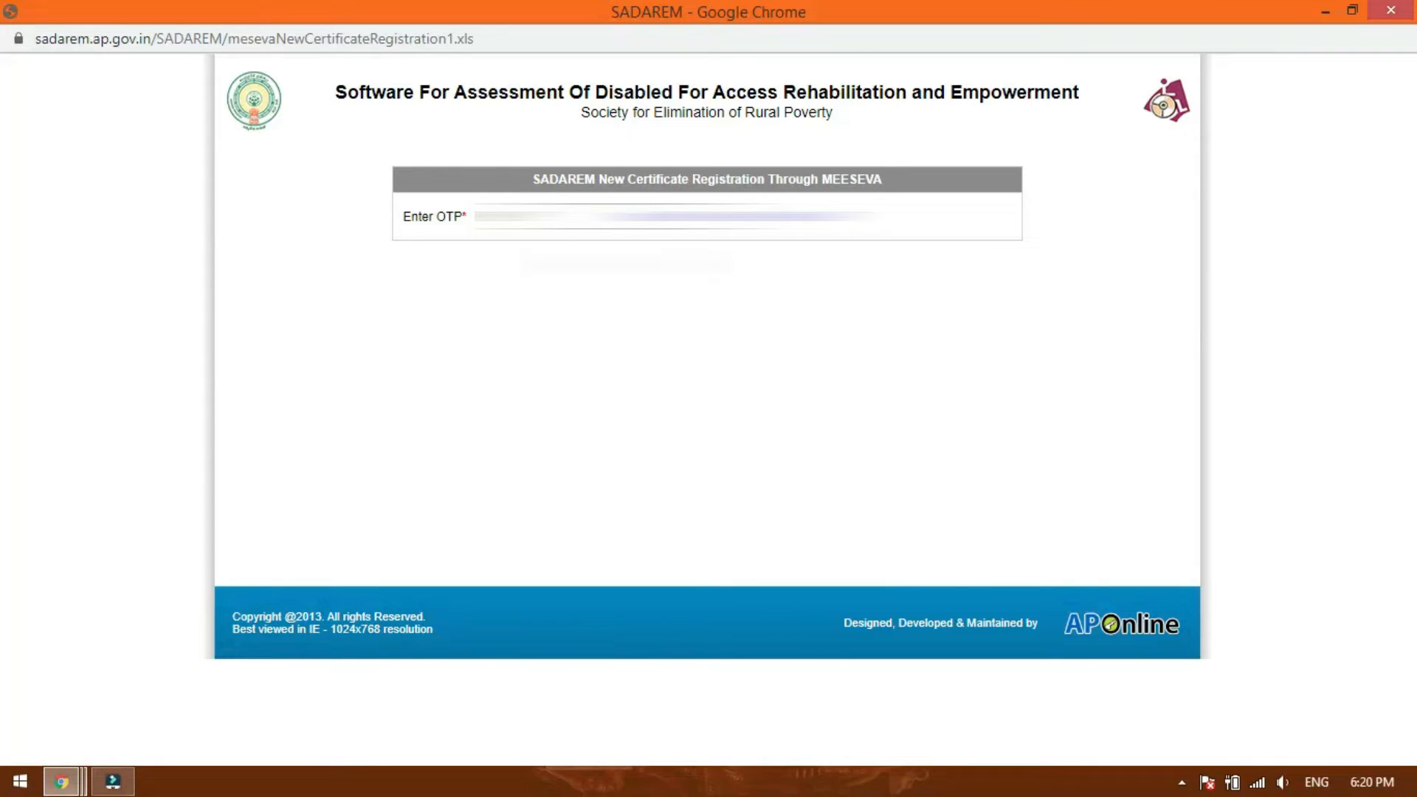
Enter the received OTP and validate it.
{"action": "left_click", "coordinate": [604, 218]}
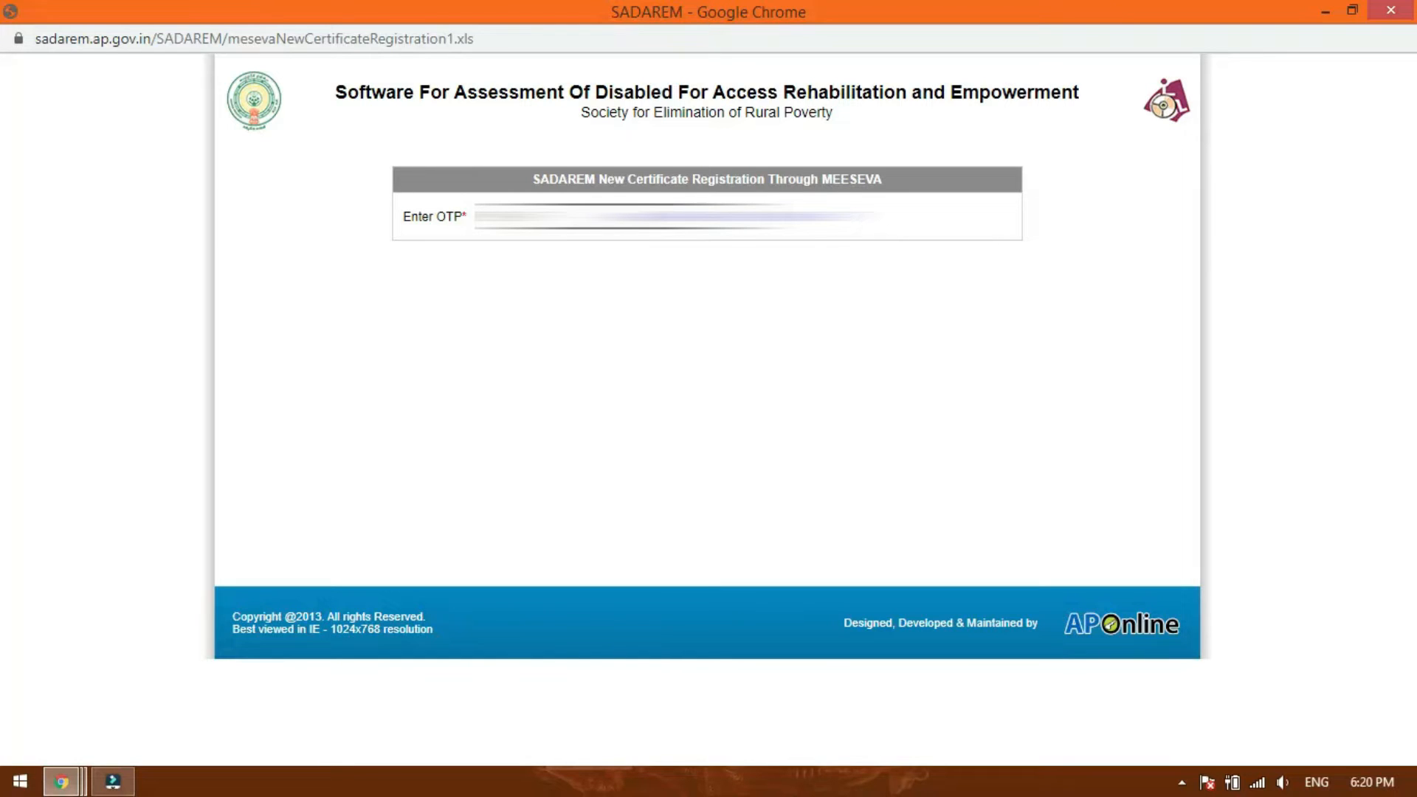
{"action": "left_click", "coordinate": [736, 220]}
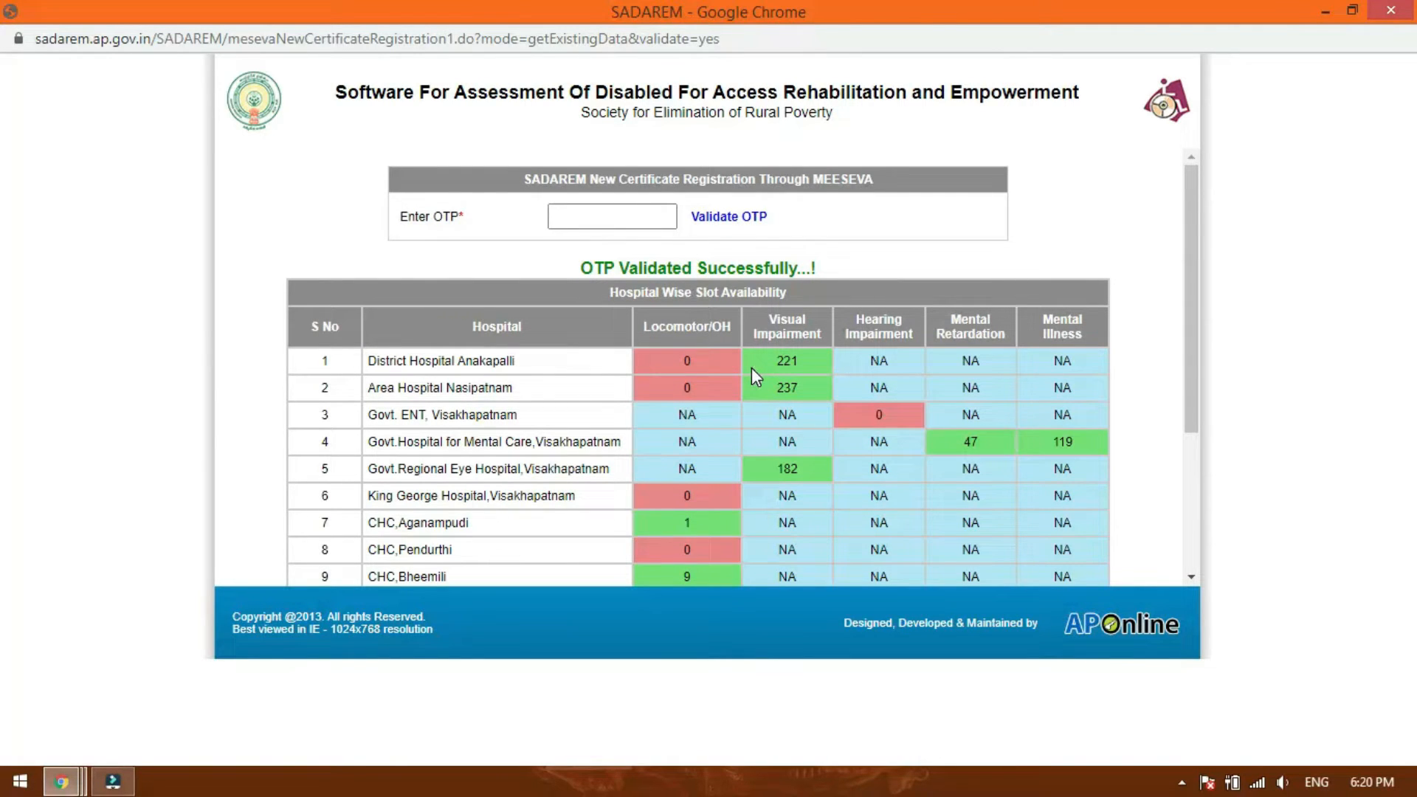
Review the hospital-wise slot availability for each disability type and submit to proceed to the personal data form.
{"action": "scroll", "coordinate": [755, 377], "scroll_direction": "down", "scroll_amount": 3}
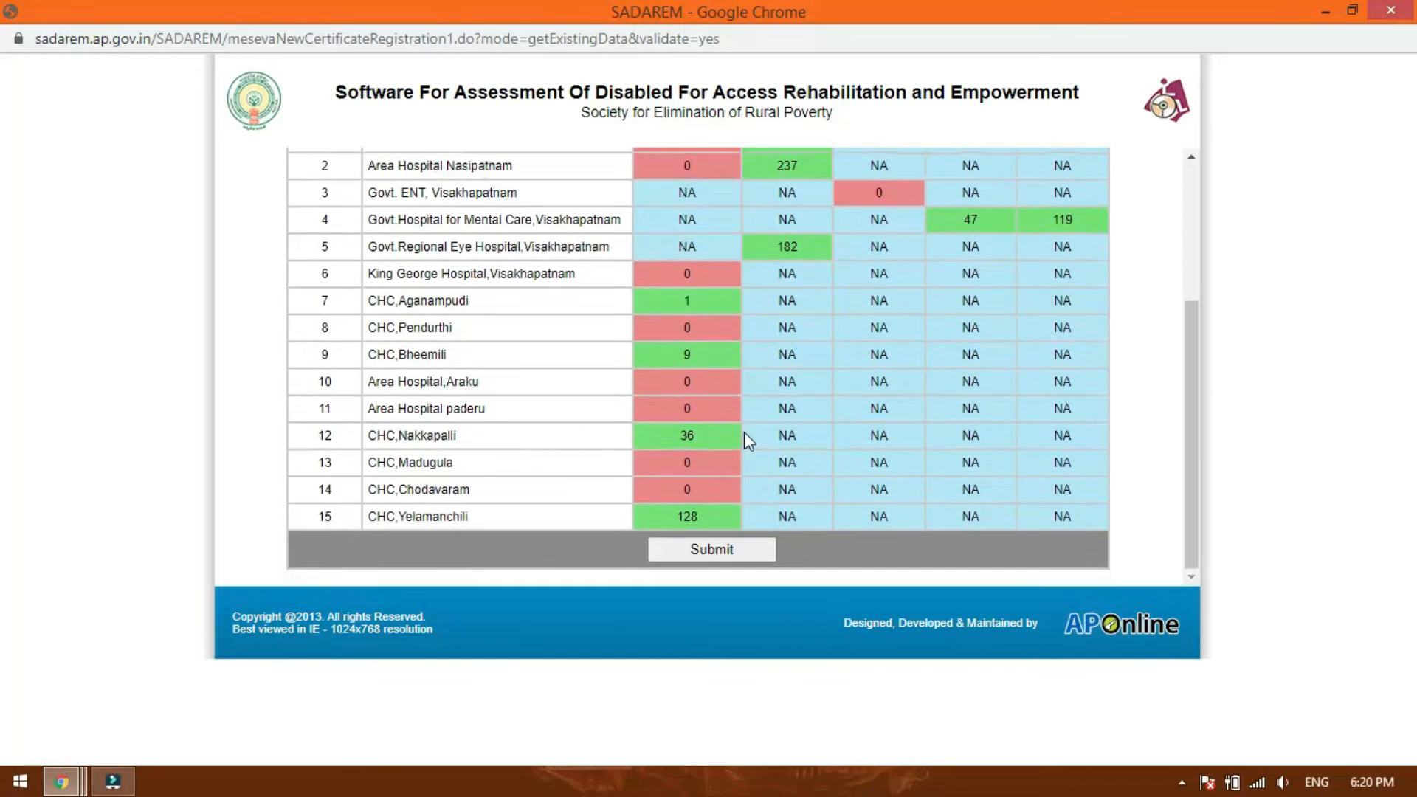
{"action": "scroll", "coordinate": [743, 432], "scroll_direction": "up", "scroll_amount": 3}
{"action": "scroll", "coordinate": [569, 374], "scroll_direction": "down", "scroll_amount": 1}
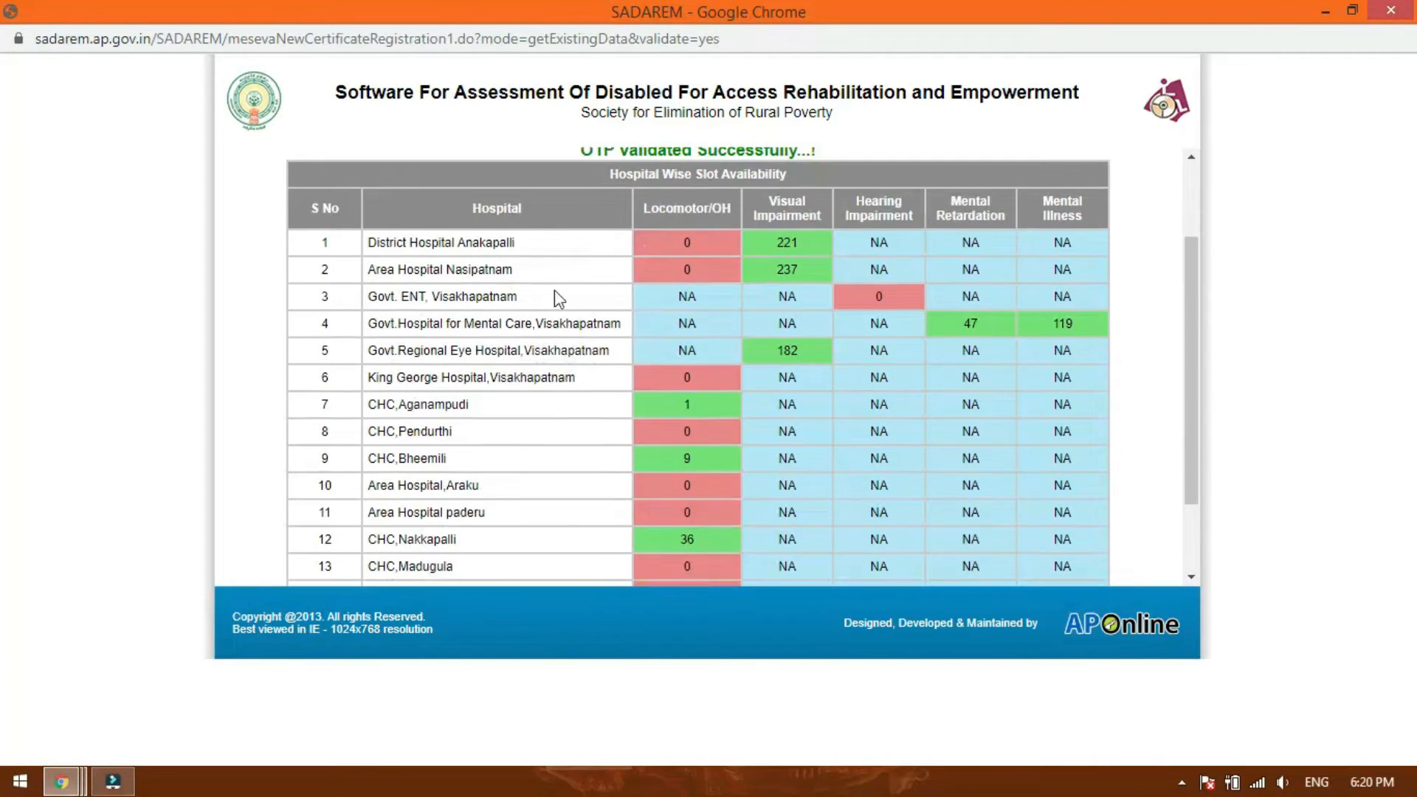
{"action": "scroll", "coordinate": [524, 413], "scroll_direction": "down", "scroll_amount": 2}
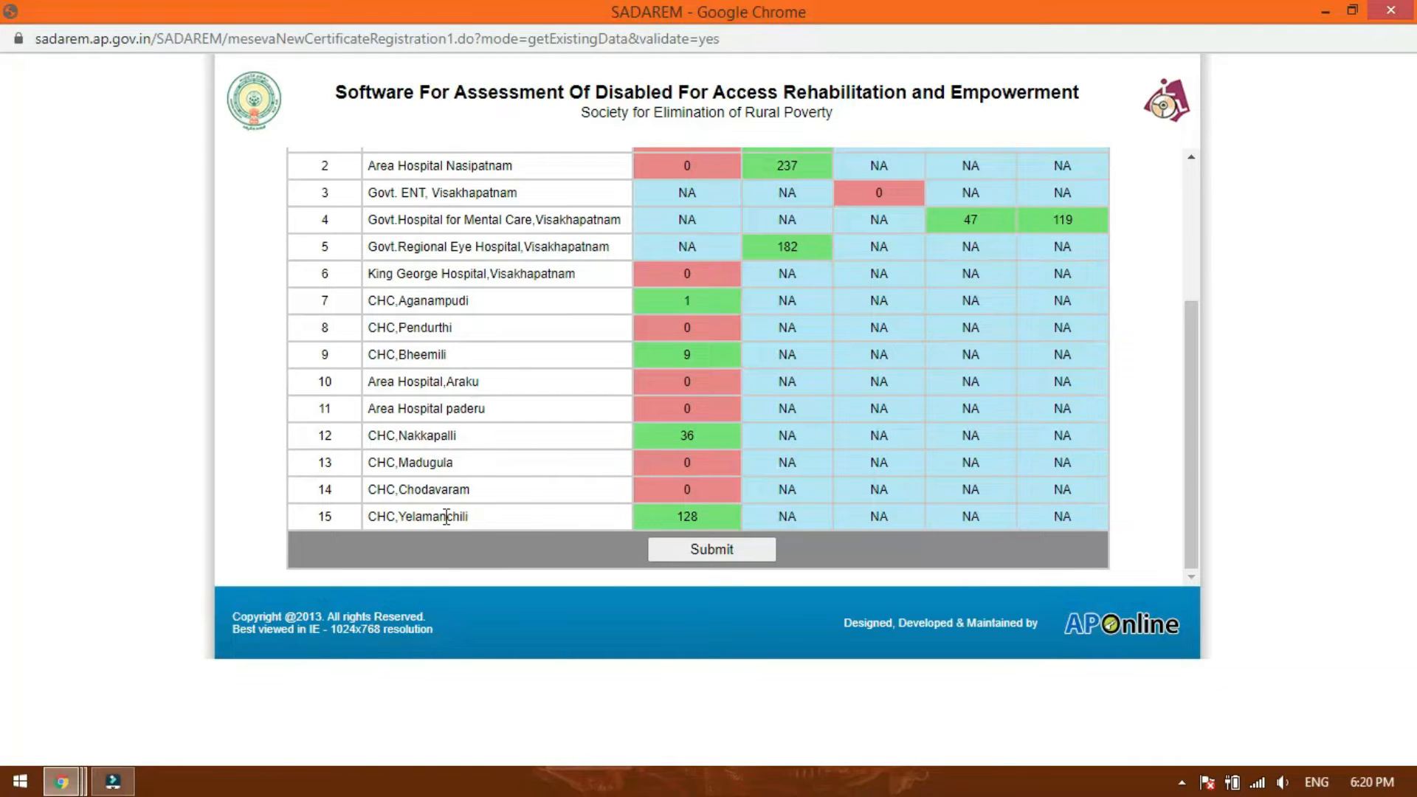
{"action": "scroll", "coordinate": [529, 395], "scroll_direction": "up", "scroll_amount": 3}
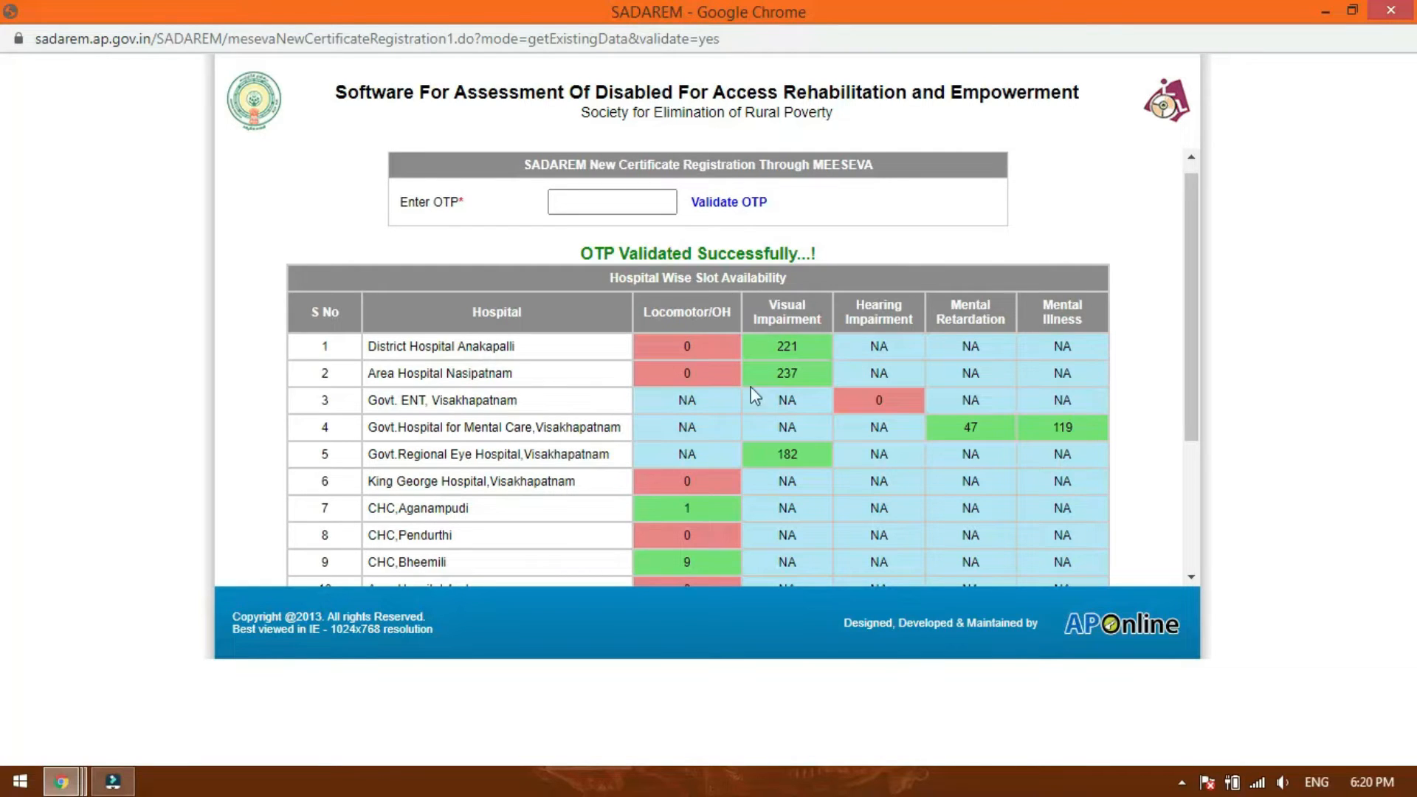
{"action": "scroll", "coordinate": [561, 425], "scroll_direction": "down", "scroll_amount": 3}
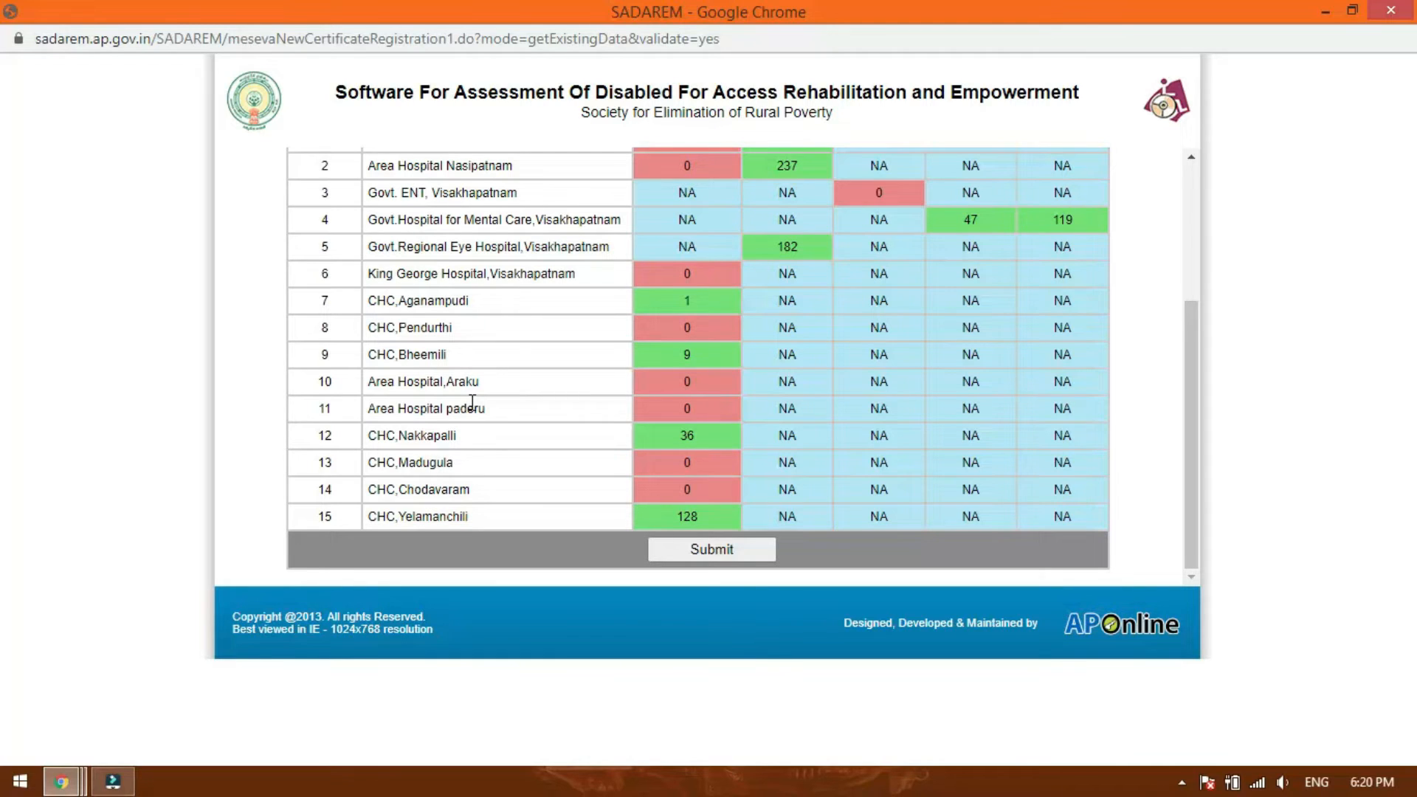
{"action": "scroll", "coordinate": [654, 392], "scroll_direction": "up", "scroll_amount": 2}
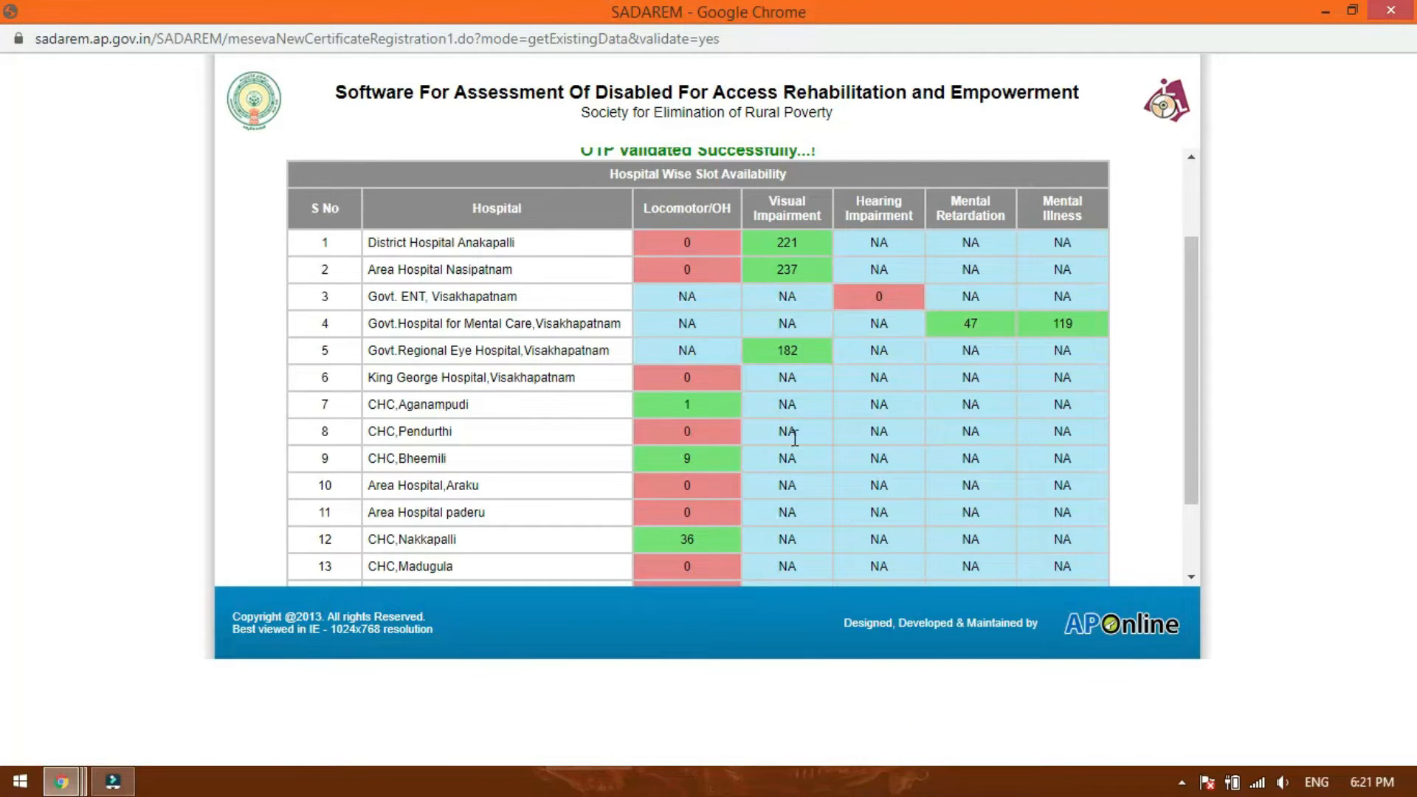
{"action": "scroll", "coordinate": [790, 432], "scroll_direction": "down", "scroll_amount": 3}
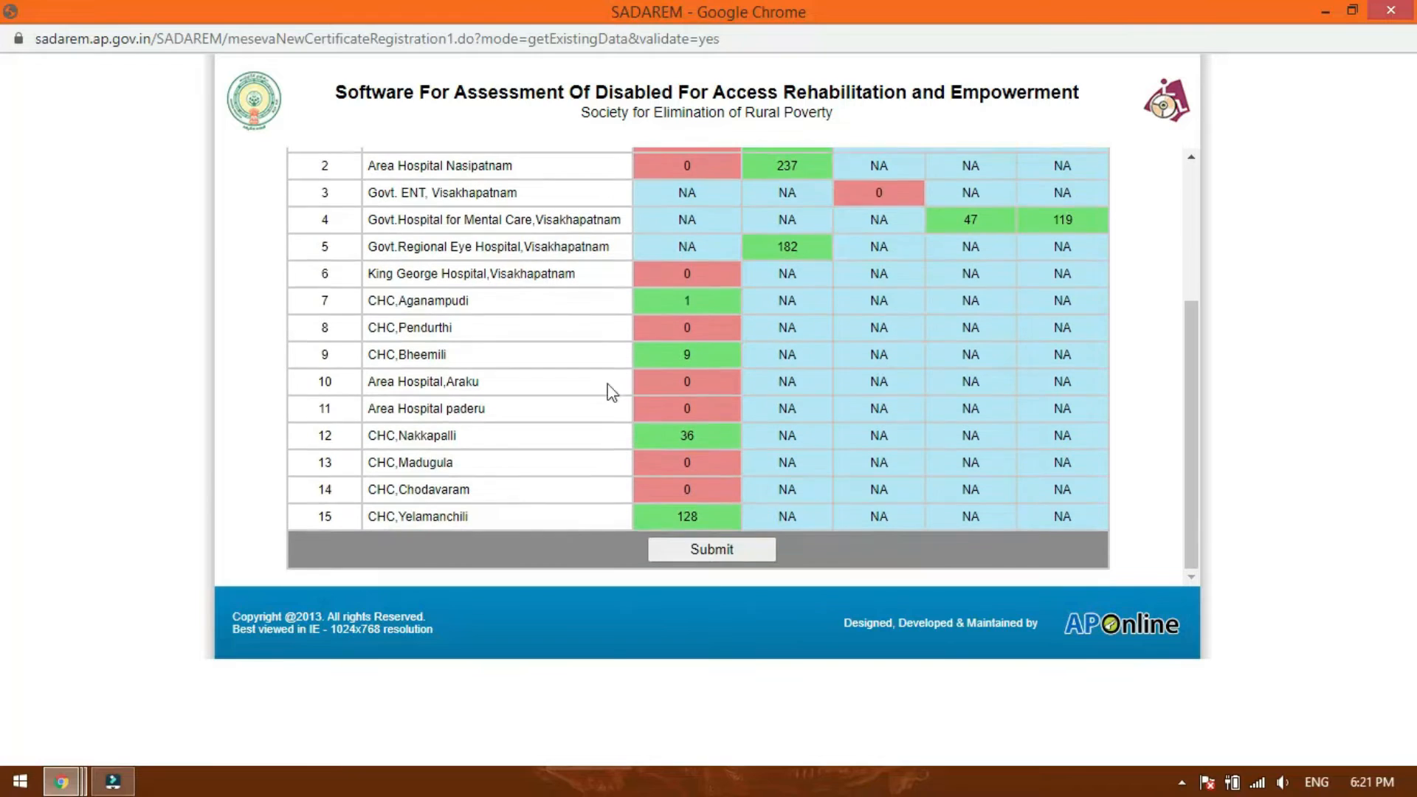
{"action": "left_click", "coordinate": [706, 552]}
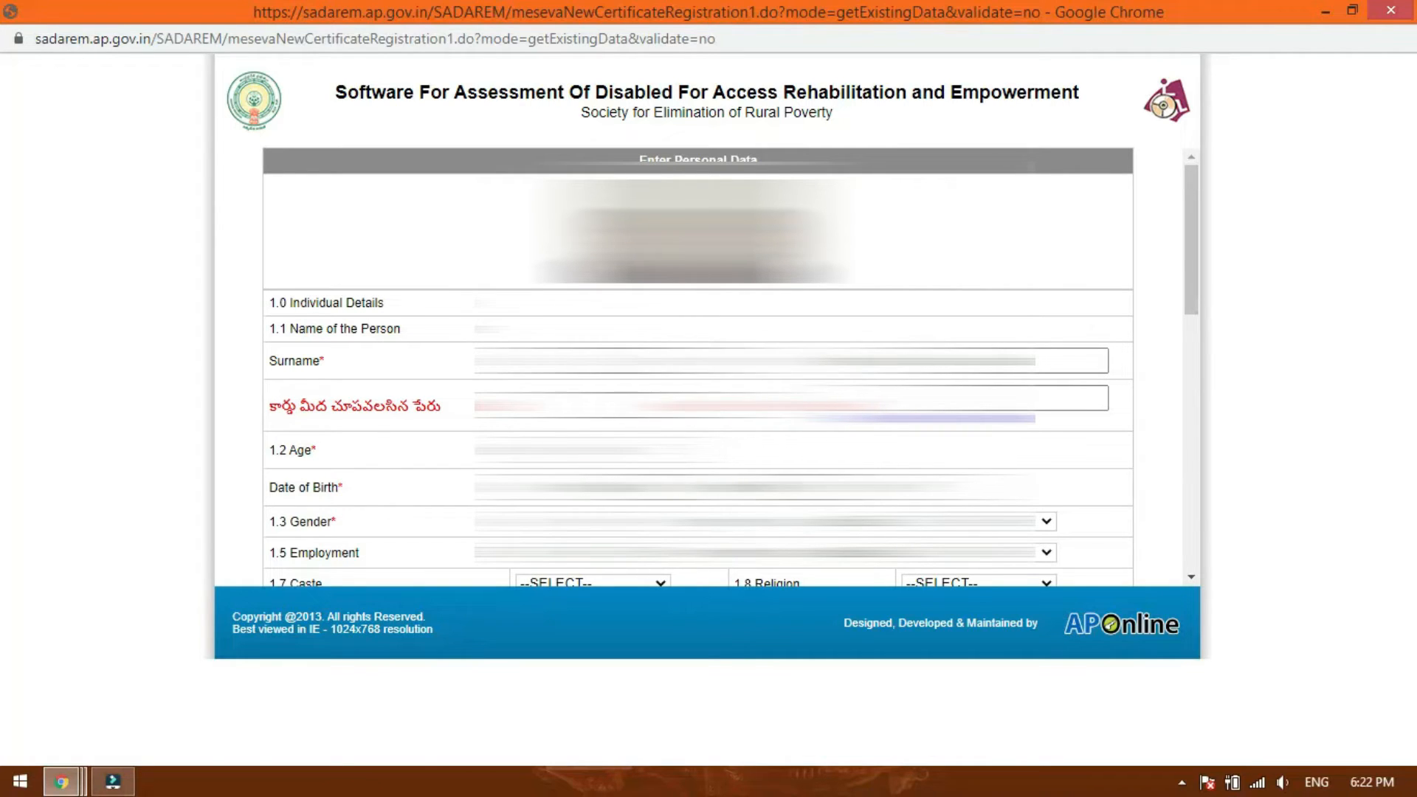
Complete the applicant's name details, including the name to show on the card, and the age in the individual details.
{"action": "left_click", "coordinate": [626, 361]}
{"action": "left_click", "coordinate": [1005, 361]}
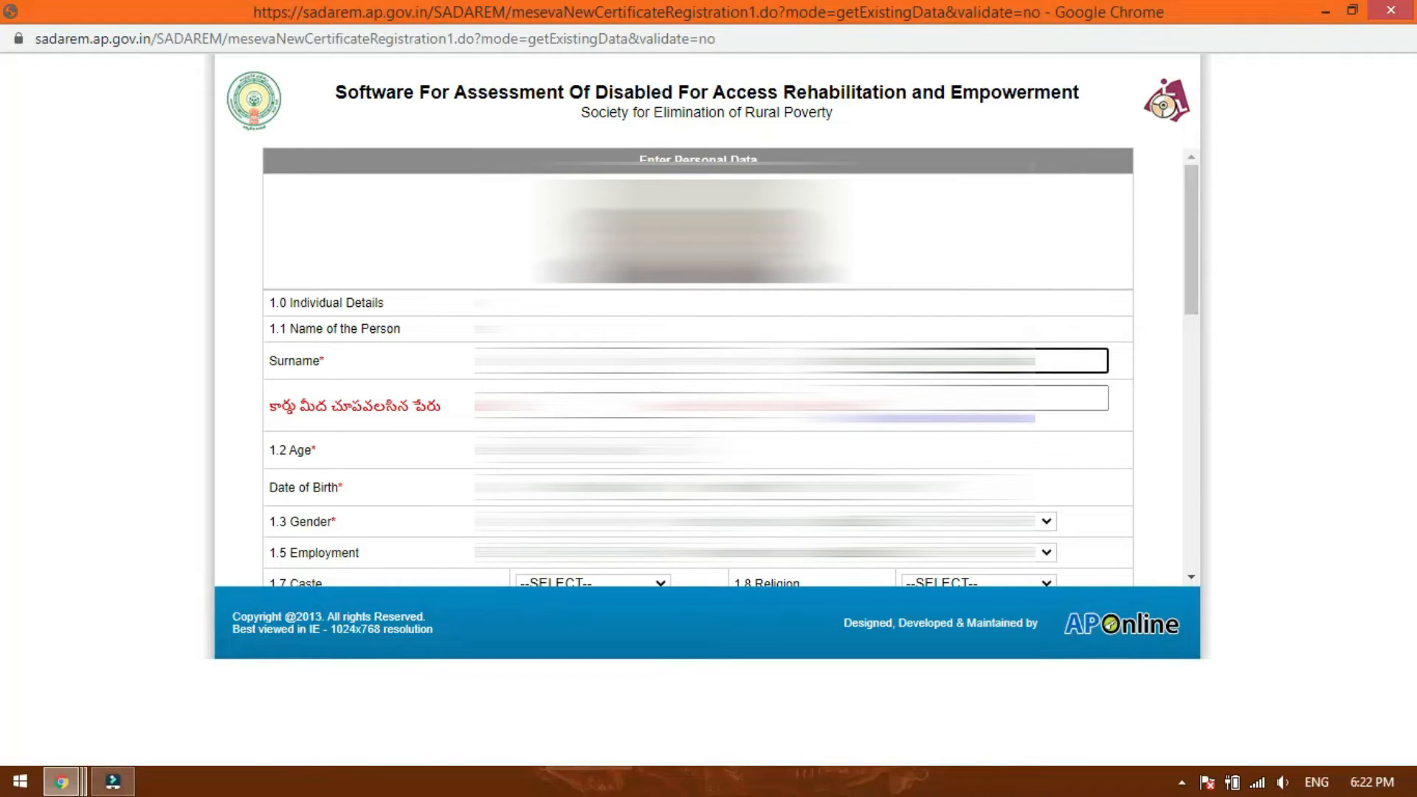
{"action": "left_click", "coordinate": [611, 407]}
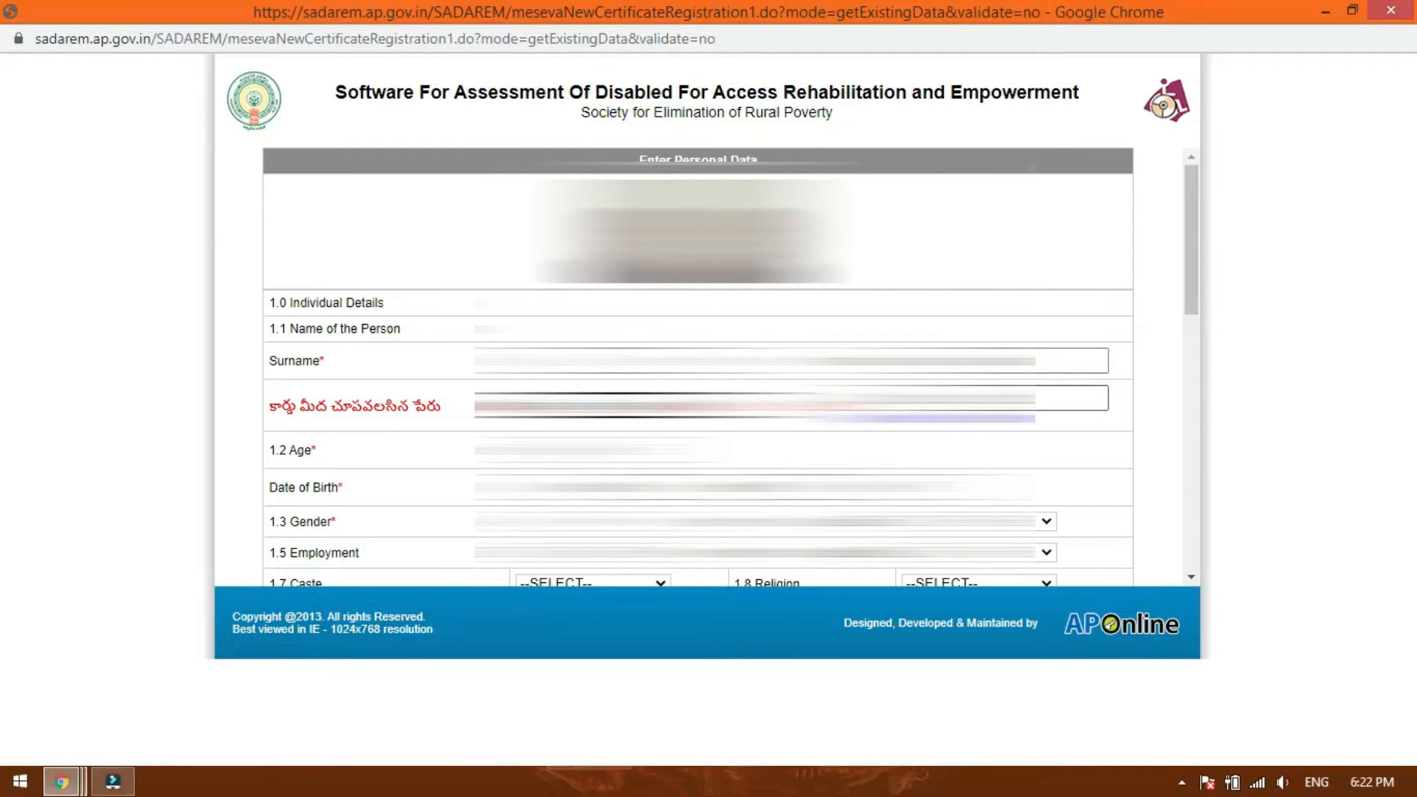
{"action": "scroll", "coordinate": [1044, 414], "scroll_direction": "down", "scroll_amount": 3}
{"action": "scroll", "coordinate": [1044, 414], "scroll_direction": "up", "scroll_amount": 2}
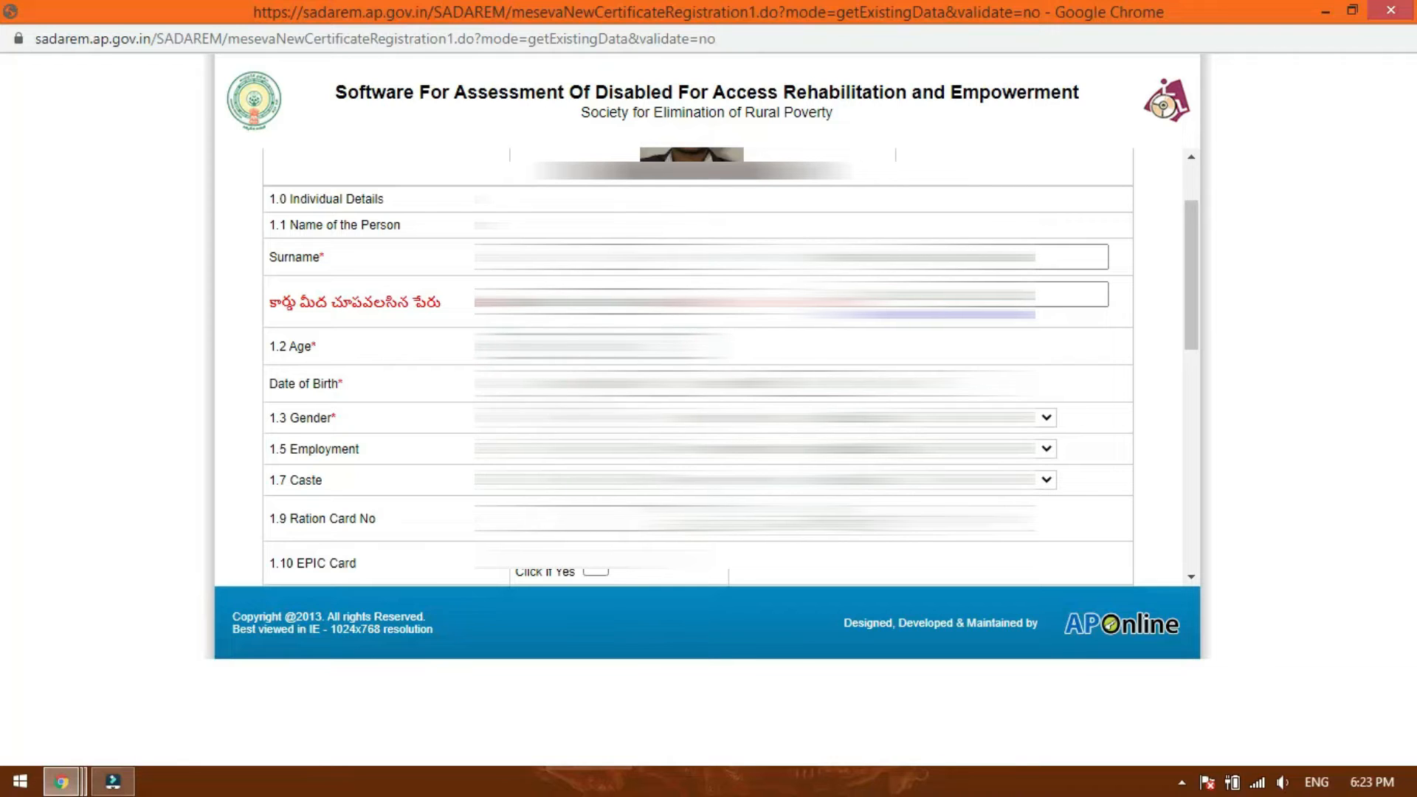
Set the applicant's education to Illiterate and employment to Private.
{"action": "scroll", "coordinate": [698, 369], "scroll_direction": "down", "scroll_amount": 1}
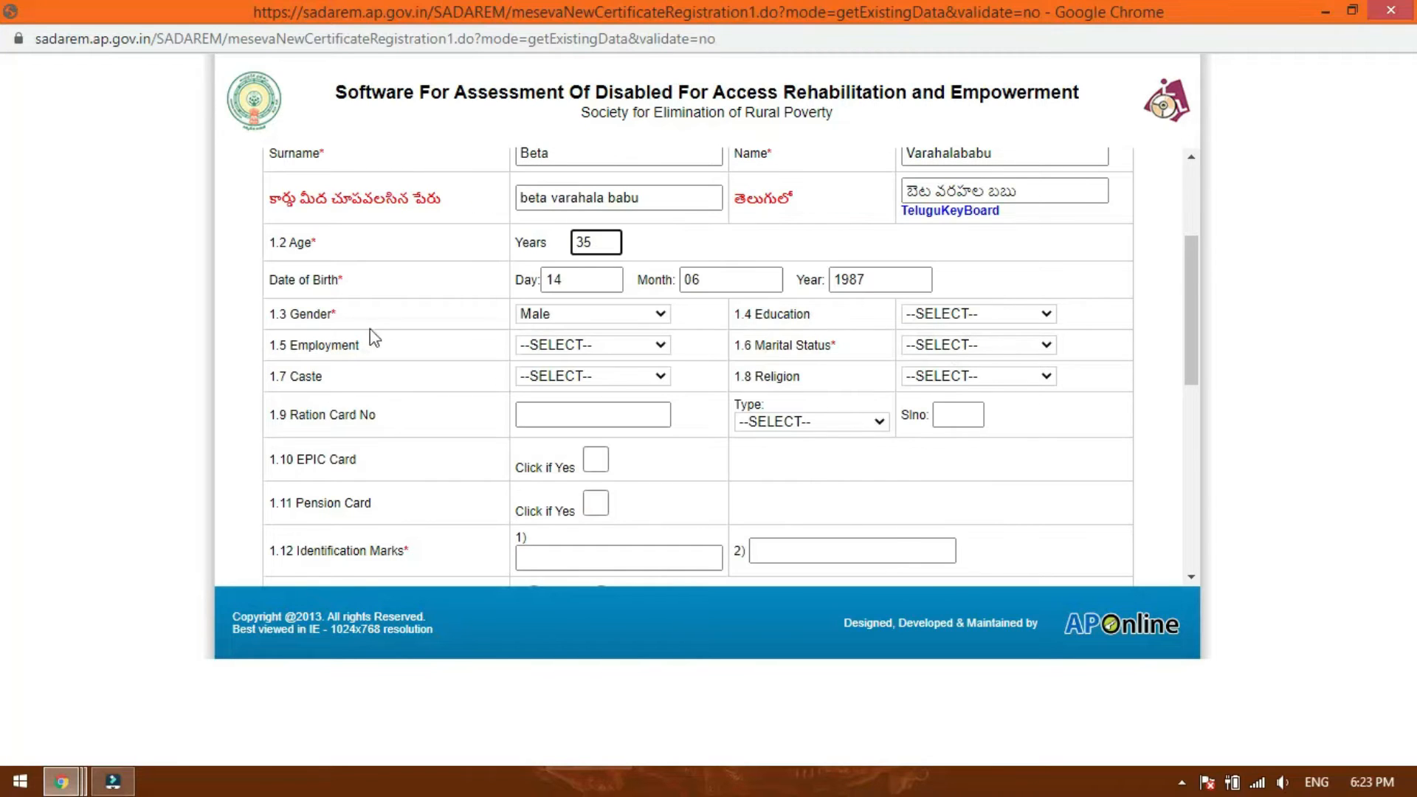
{"action": "left_click", "coordinate": [1004, 316]}
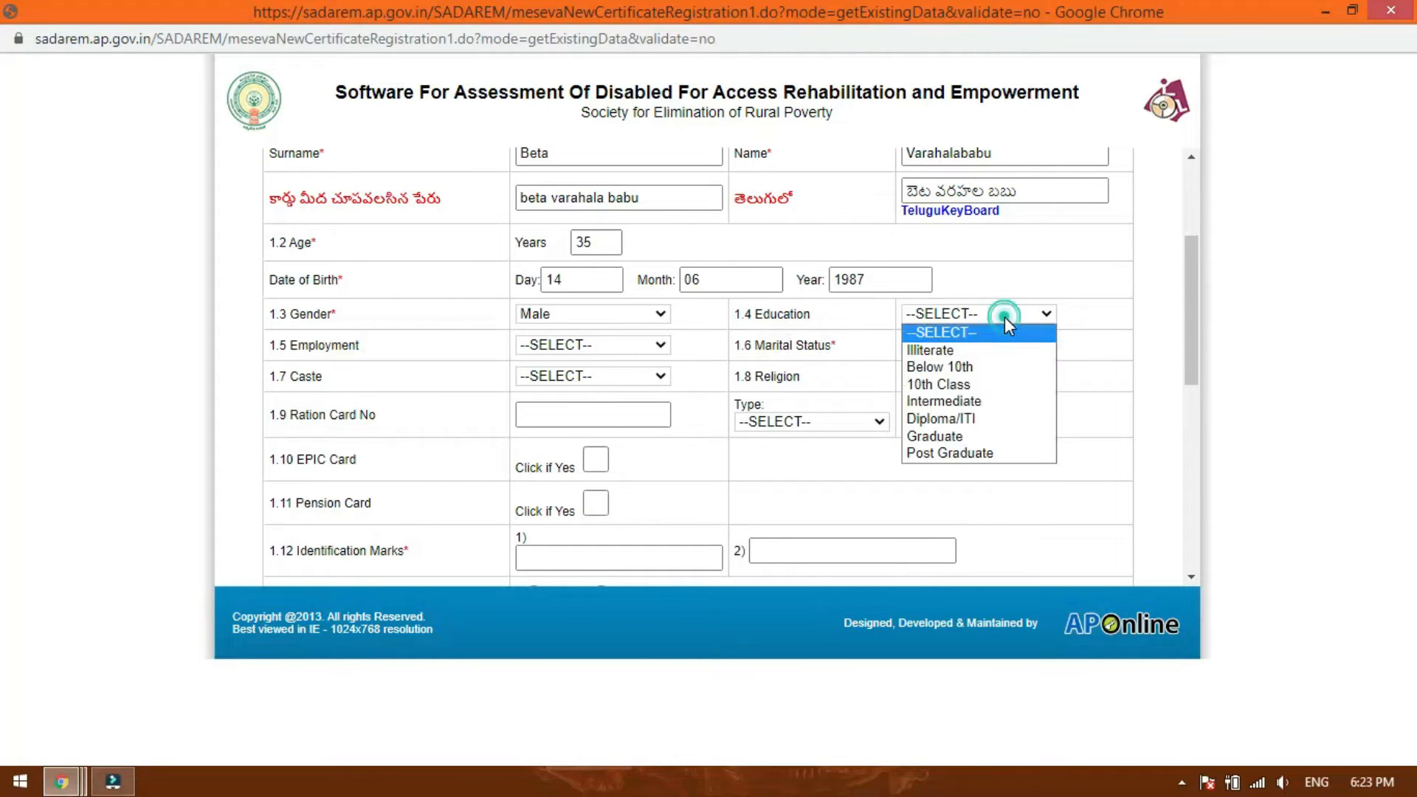
{"action": "left_click", "coordinate": [963, 353]}
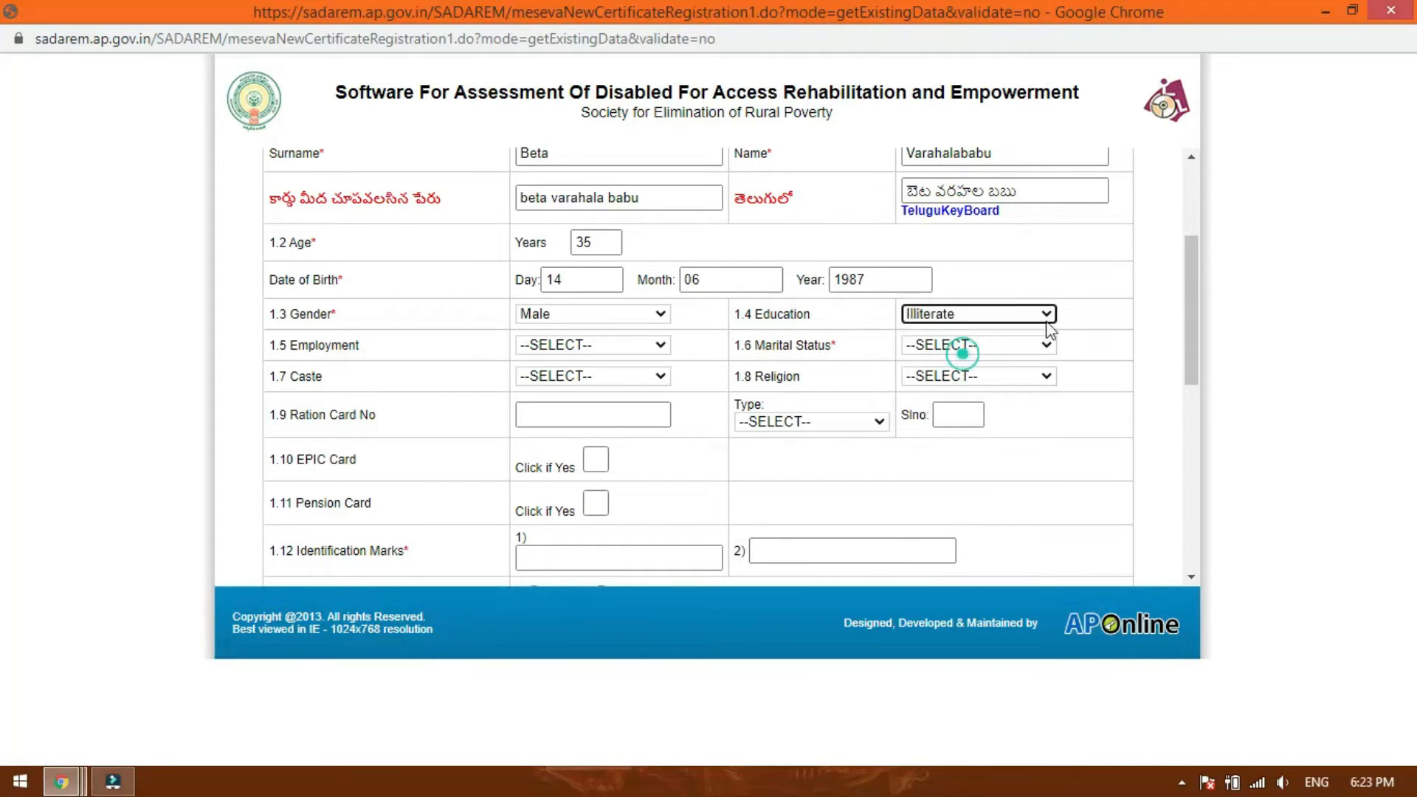
{"action": "left_click", "coordinate": [591, 344]}
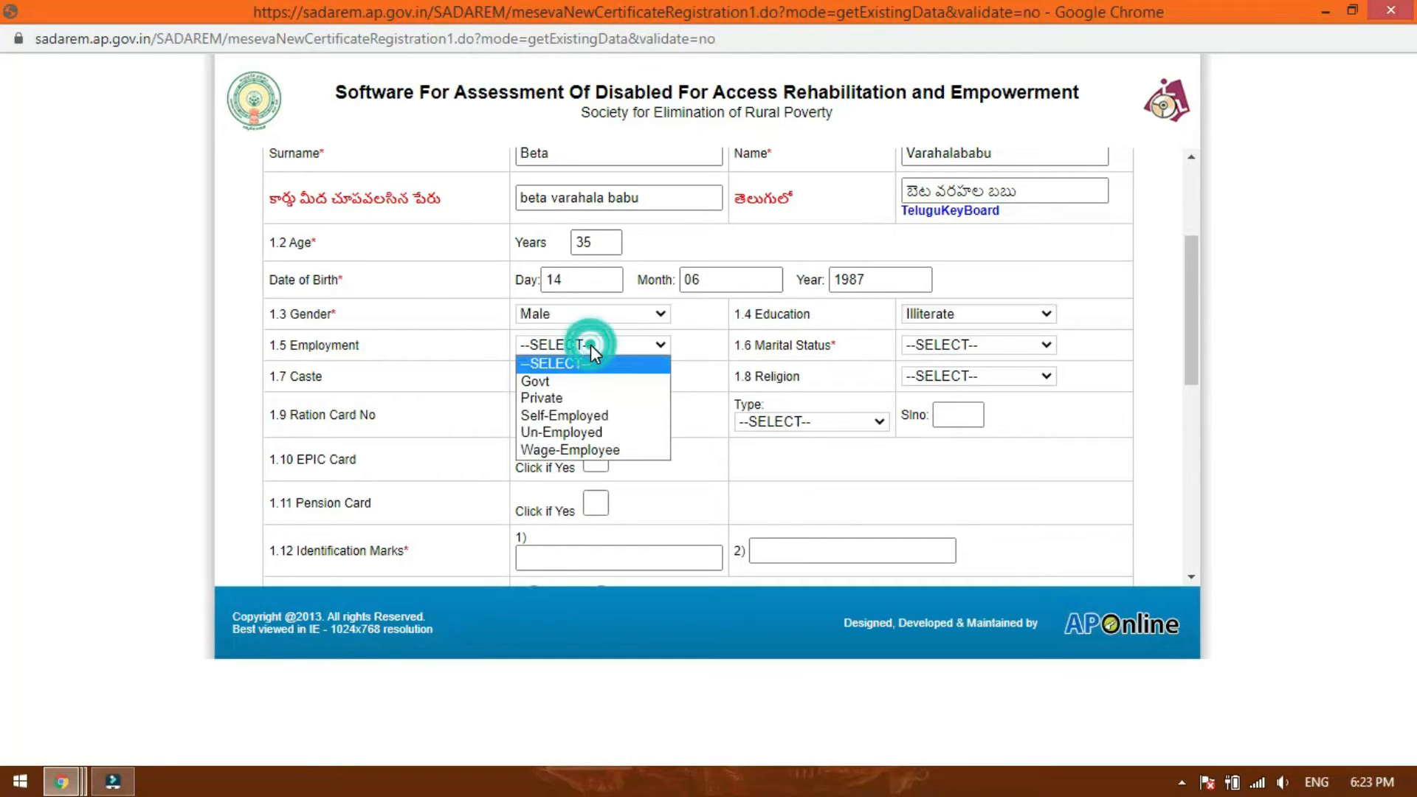
{"action": "left_click", "coordinate": [579, 399]}
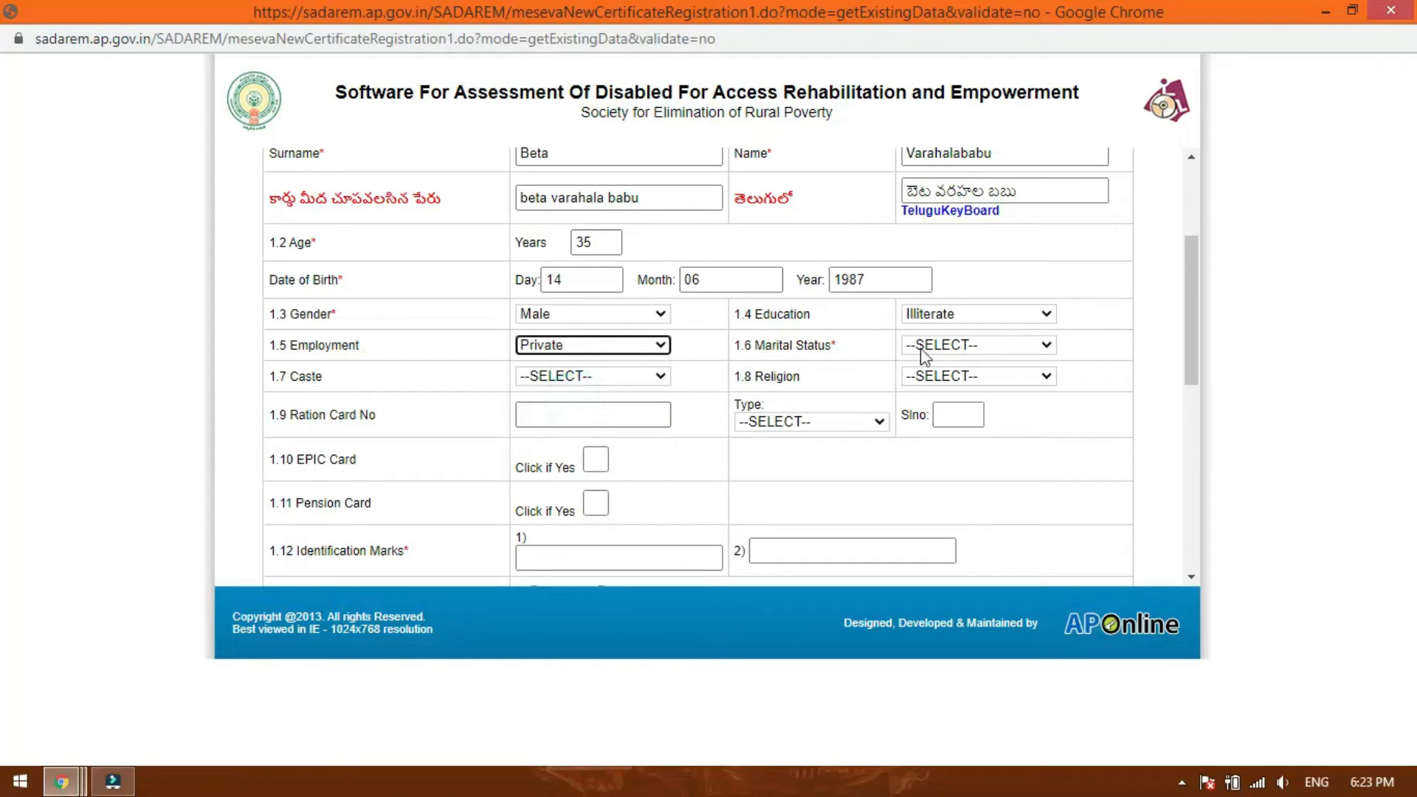
Set the marital status to Un-Married, the caste to BC and the religion to Hindu.
{"action": "left_click", "coordinate": [982, 347]}
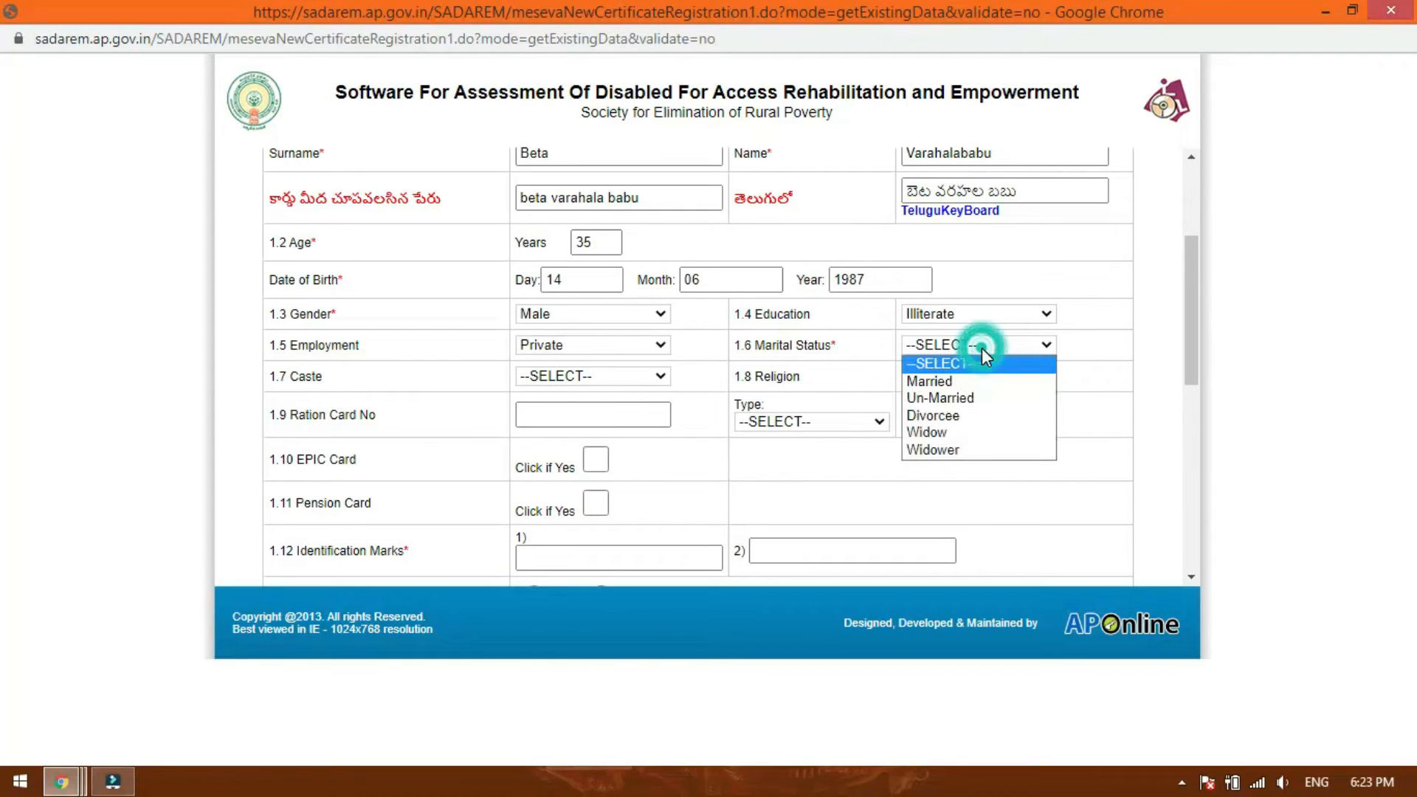
{"action": "left_click", "coordinate": [968, 397]}
{"action": "left_click", "coordinate": [592, 379]}
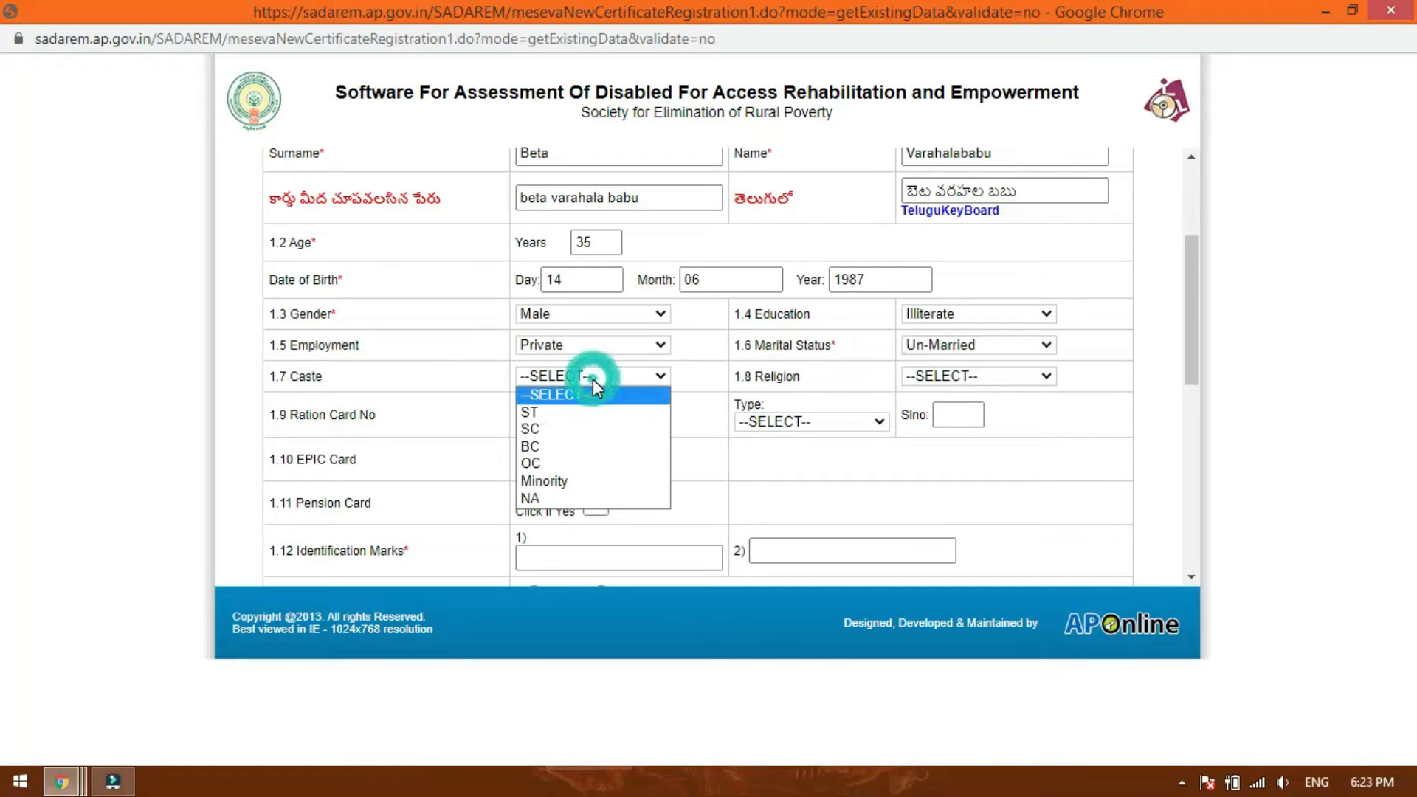
{"action": "left_click", "coordinate": [590, 448]}
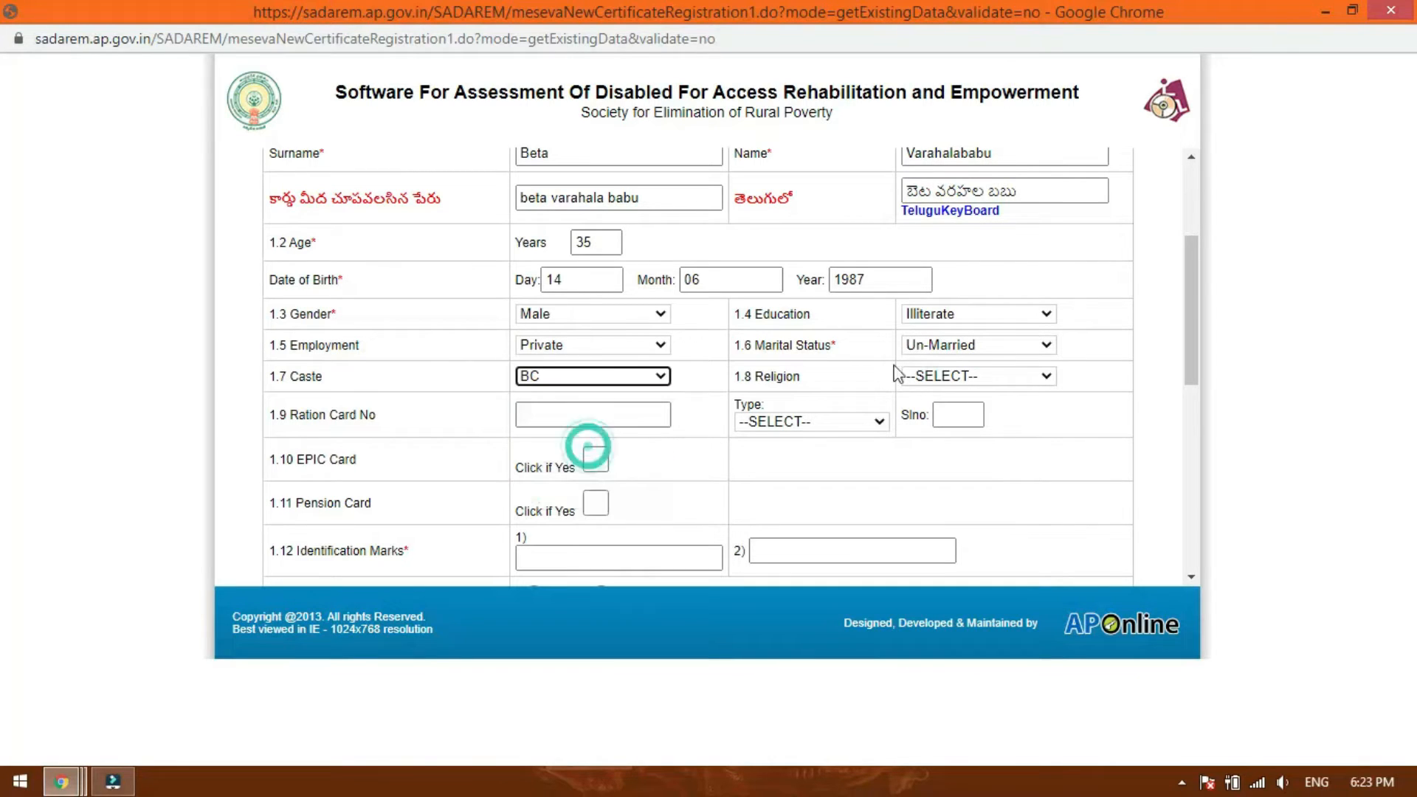
{"action": "left_click", "coordinate": [963, 377]}
{"action": "left_click", "coordinate": [951, 413]}
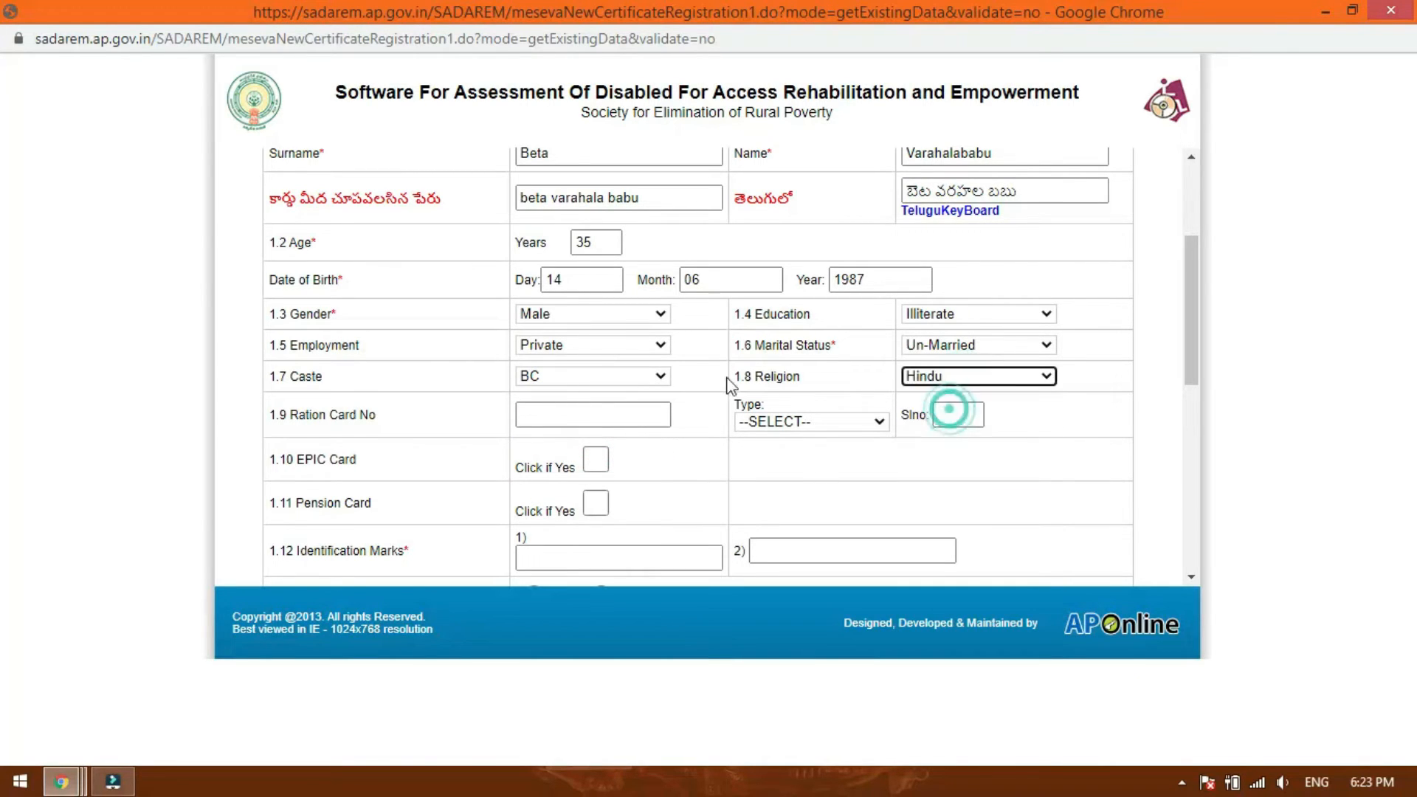
Enter the applicant's ration card number in capital letters and set the card type to White.
{"action": "left_click", "coordinate": [620, 417]}
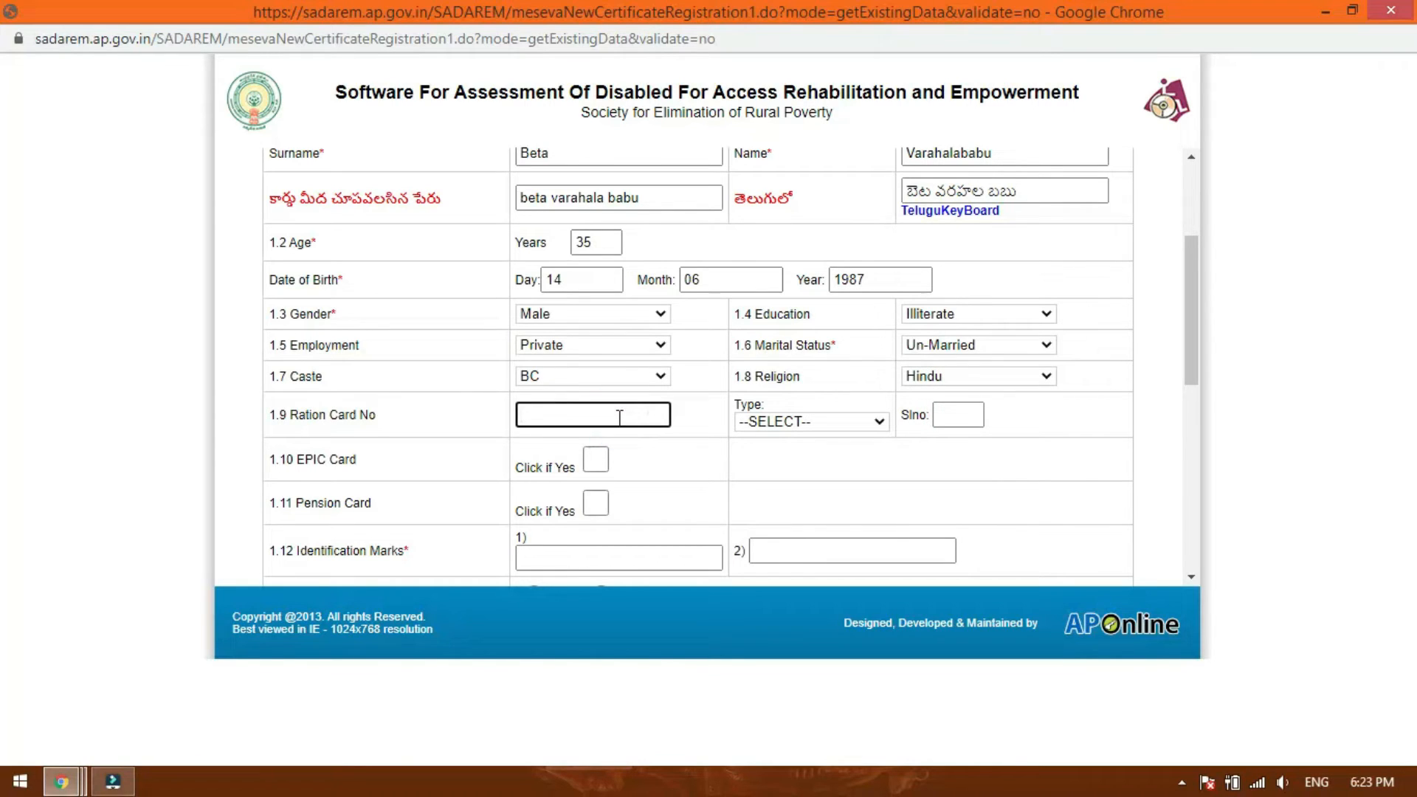
{"action": "left_click", "coordinate": [795, 423]}
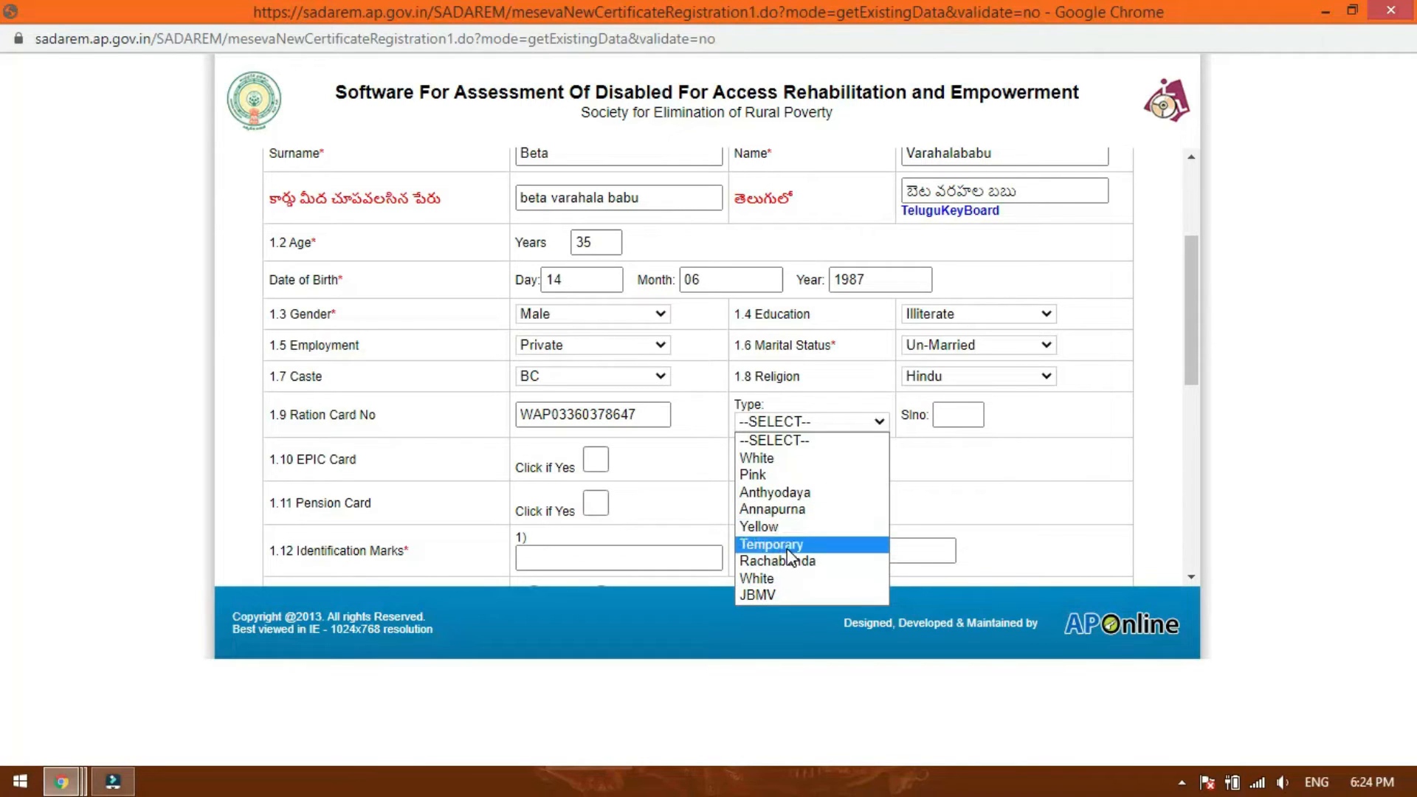
{"action": "left_click", "coordinate": [782, 460]}
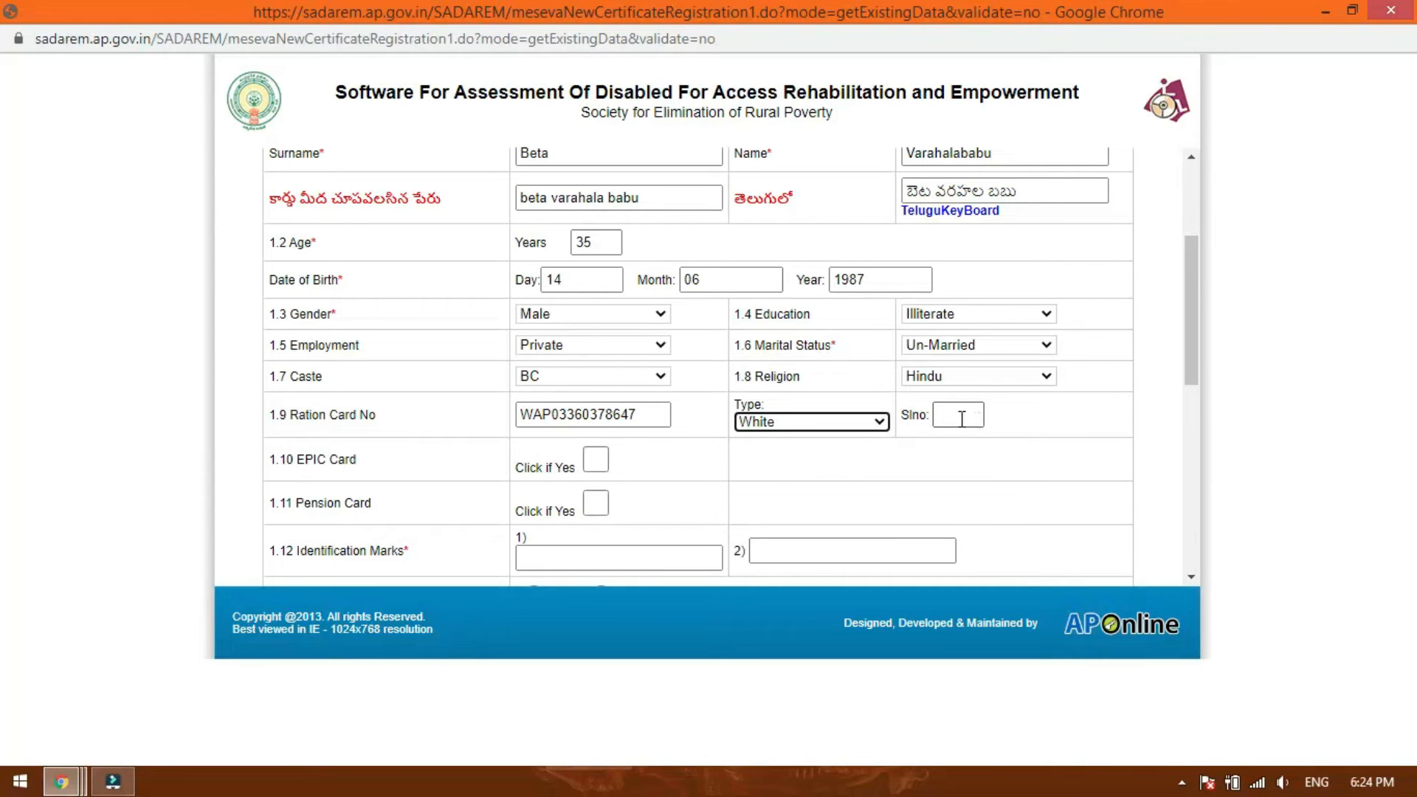
{"action": "scroll", "coordinate": [960, 480], "scroll_direction": "down", "scroll_amount": 1}
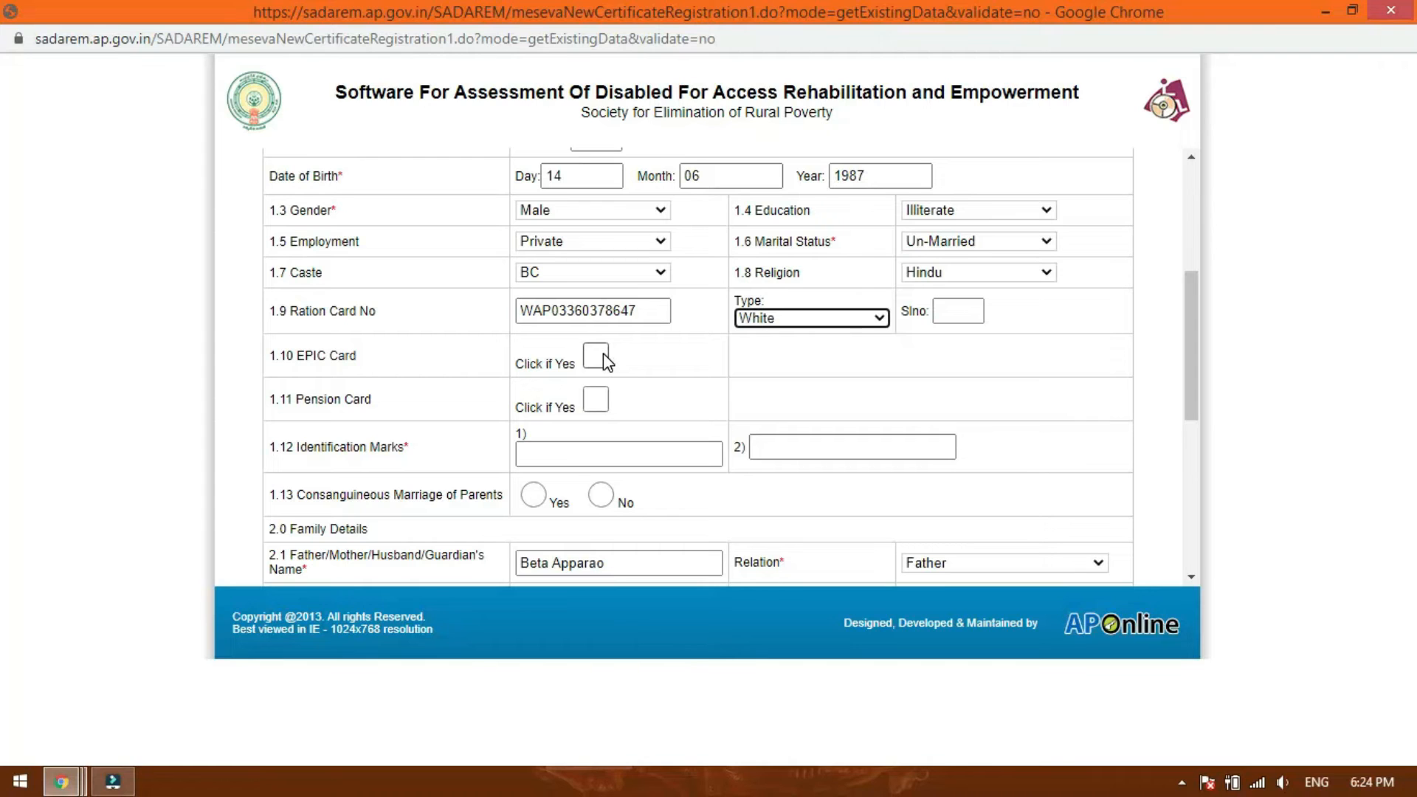
{"action": "left_click", "coordinate": [595, 399]}
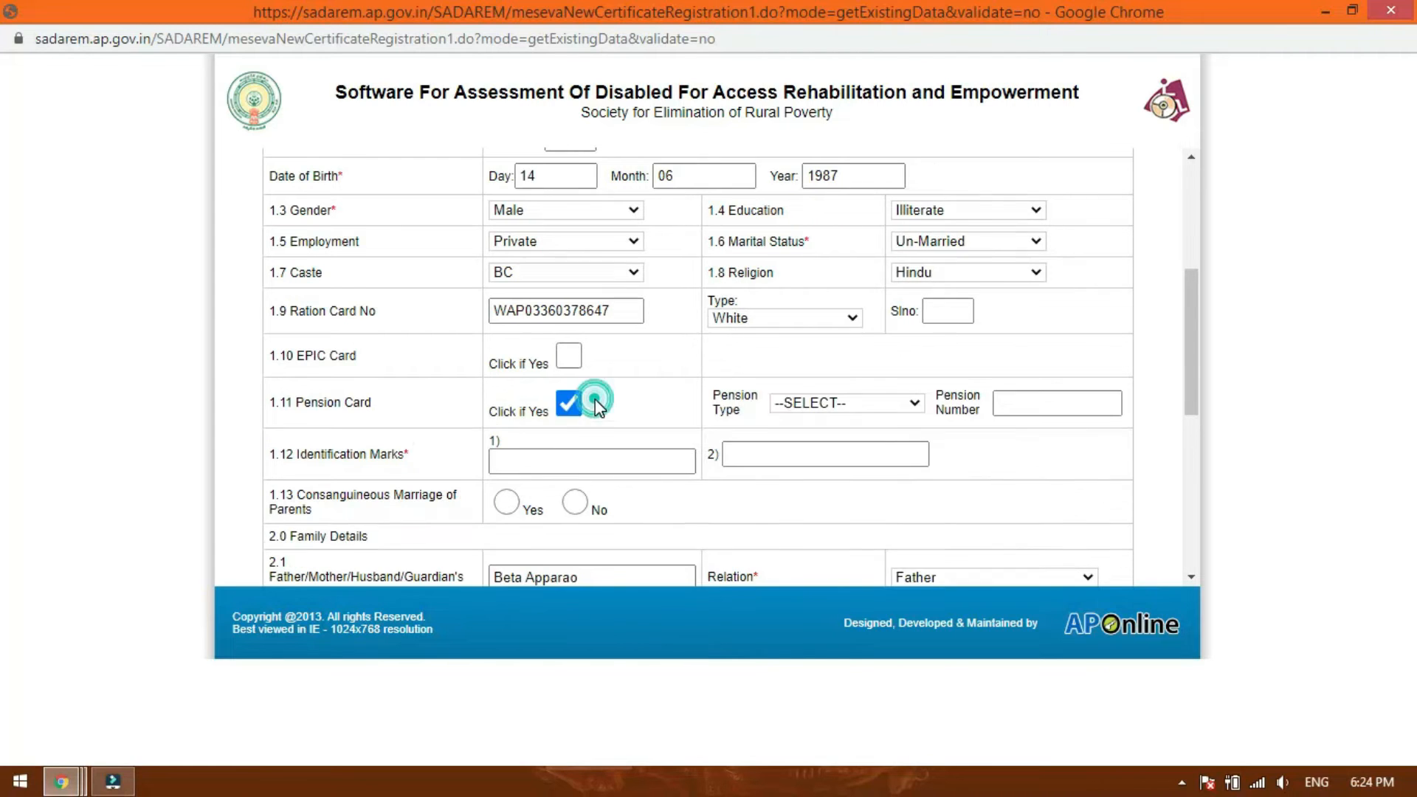
{"action": "left_click", "coordinate": [567, 400]}
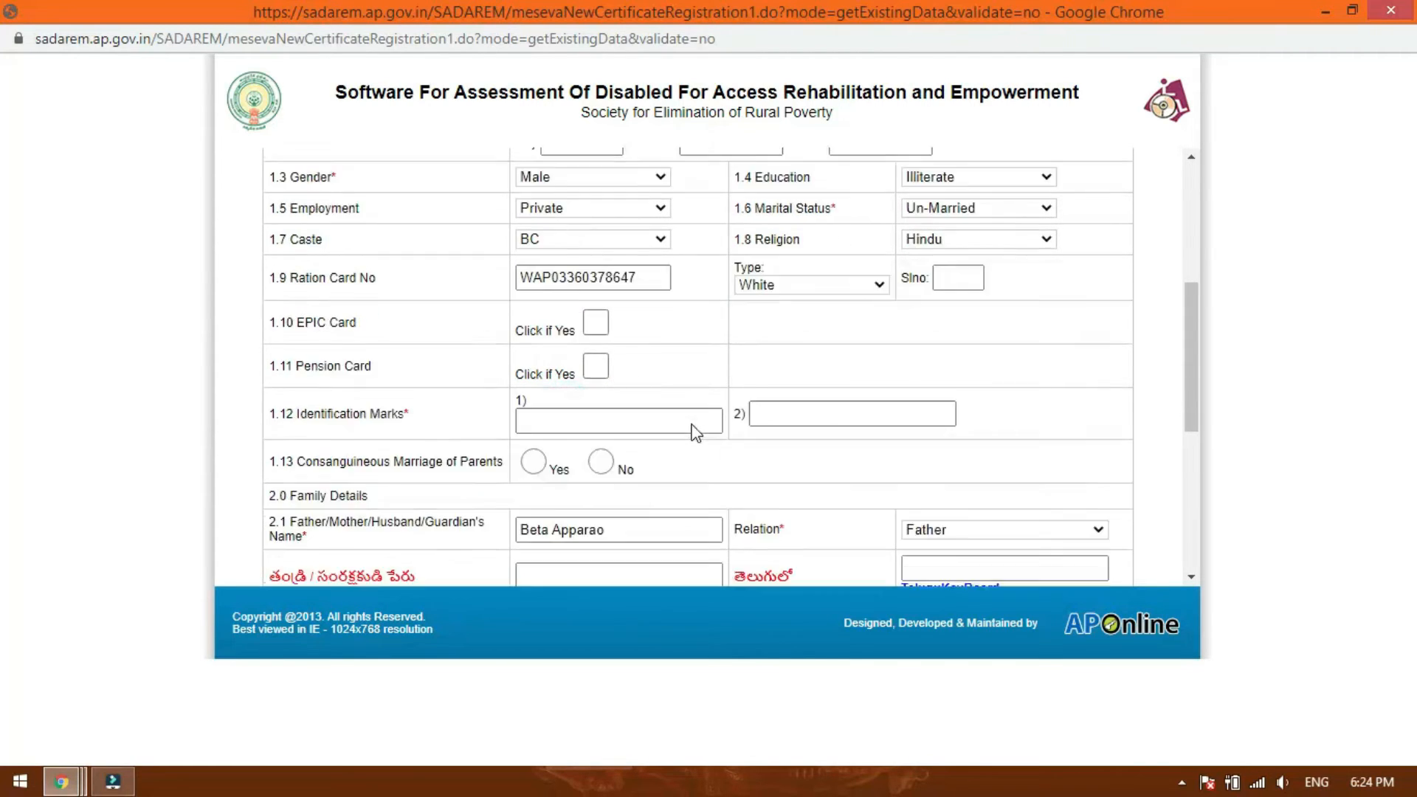
{"action": "scroll", "coordinate": [627, 392], "scroll_direction": "down", "scroll_amount": 1}
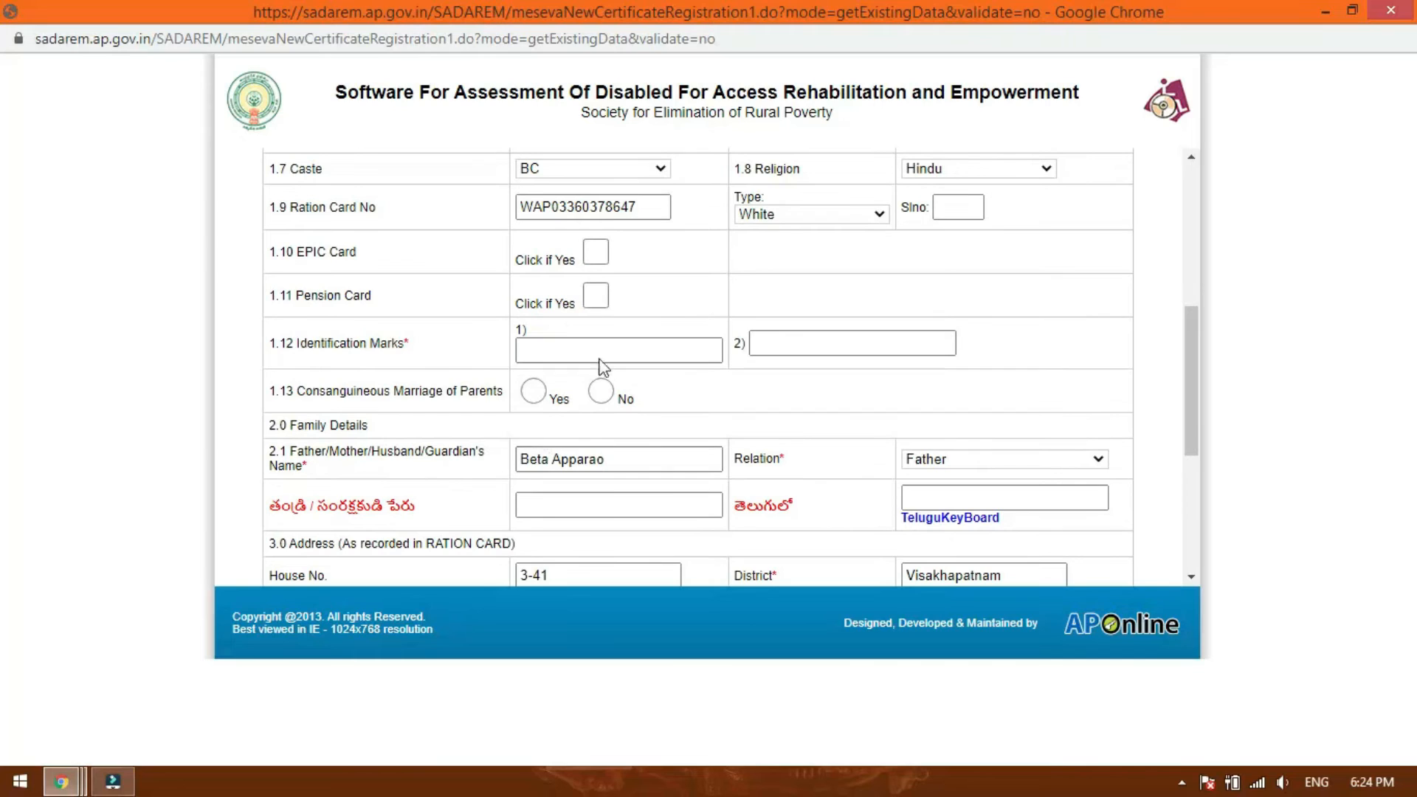
{"action": "left_click", "coordinate": [546, 347]}
{"action": "key", "text": "Tab"}
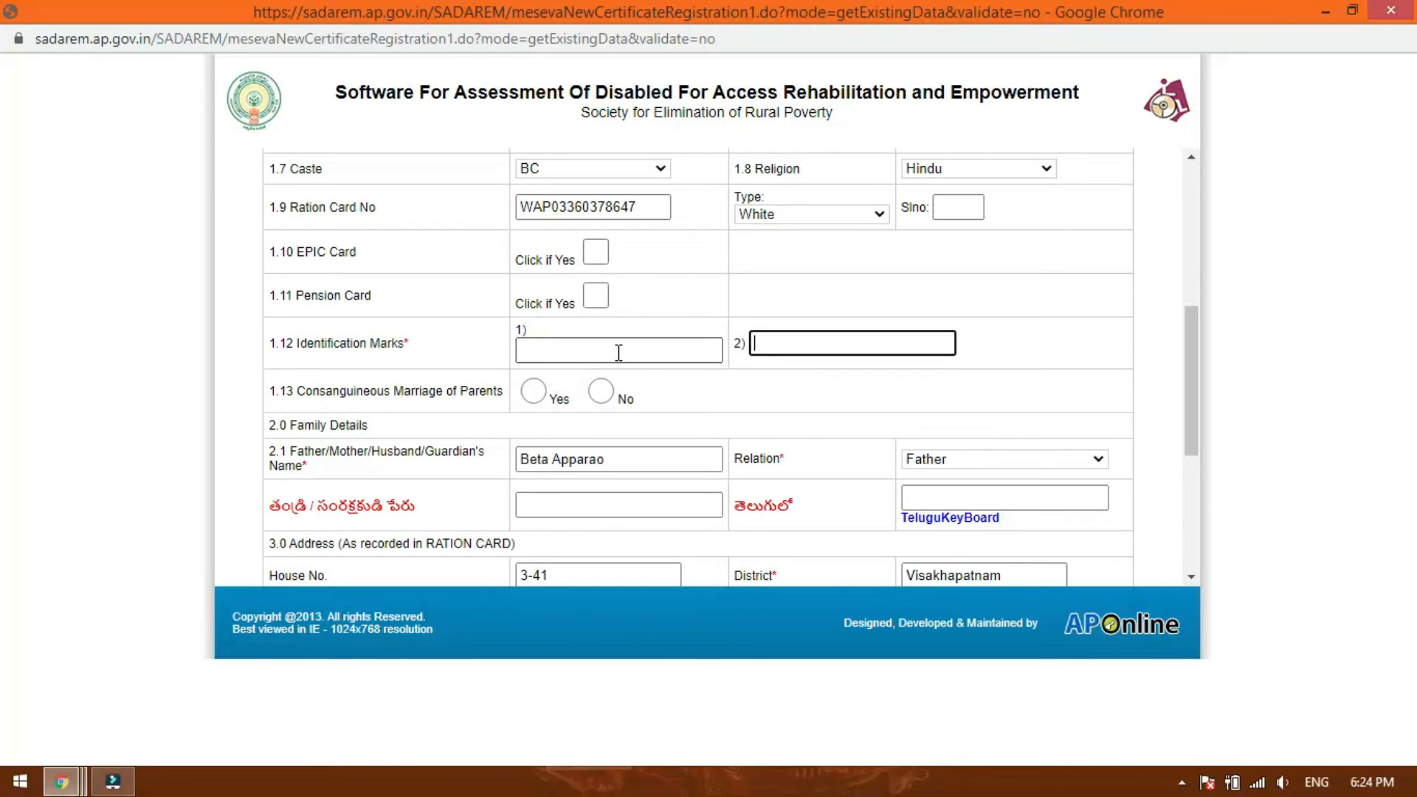
Answer No to consanguineous marriage of parents and keep Father as the relation in the family details.
{"action": "left_click", "coordinate": [533, 391]}
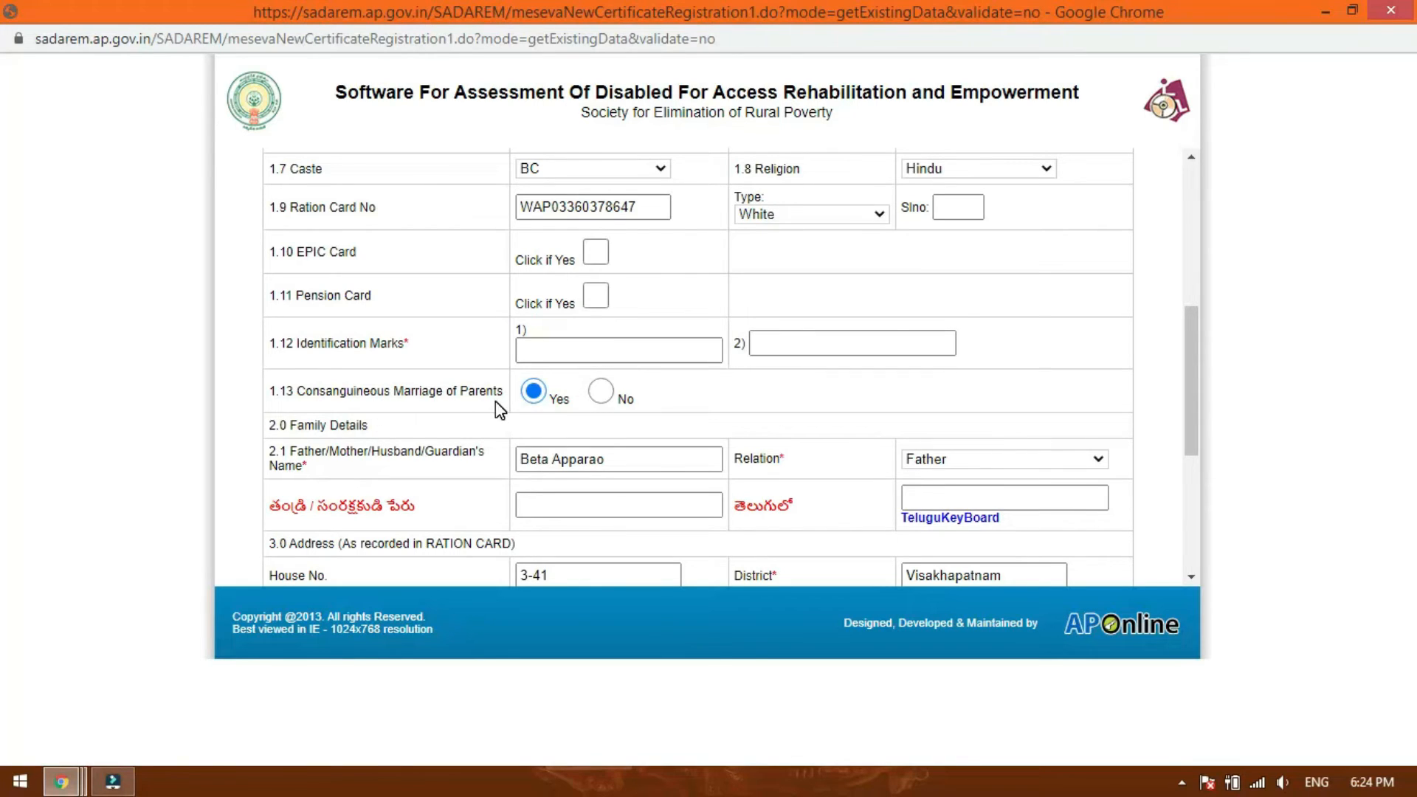
{"action": "left_click", "coordinate": [600, 391]}
{"action": "scroll", "coordinate": [554, 473], "scroll_direction": "down", "scroll_amount": 1}
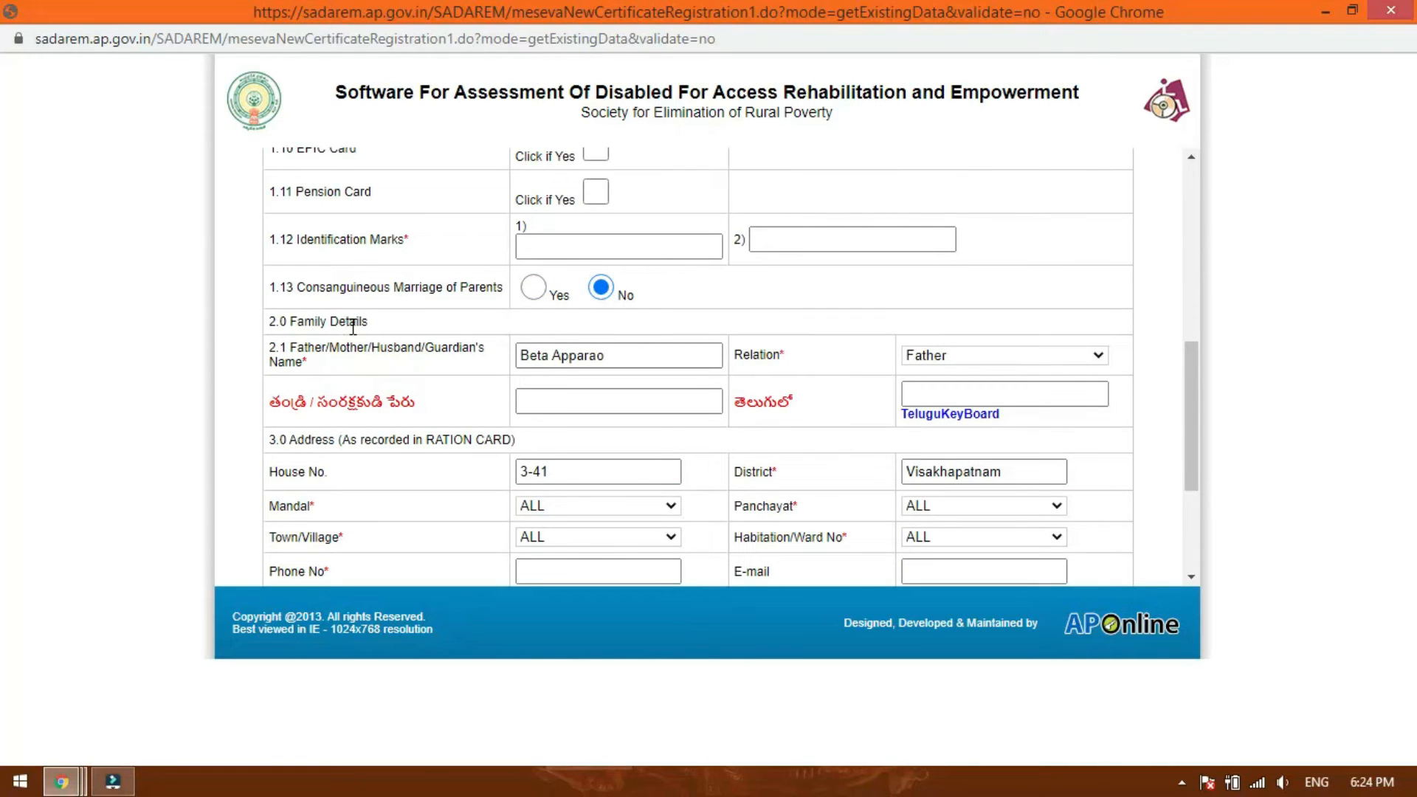
{"action": "left_click", "coordinate": [967, 366]}
{"action": "left_click", "coordinate": [965, 364]}
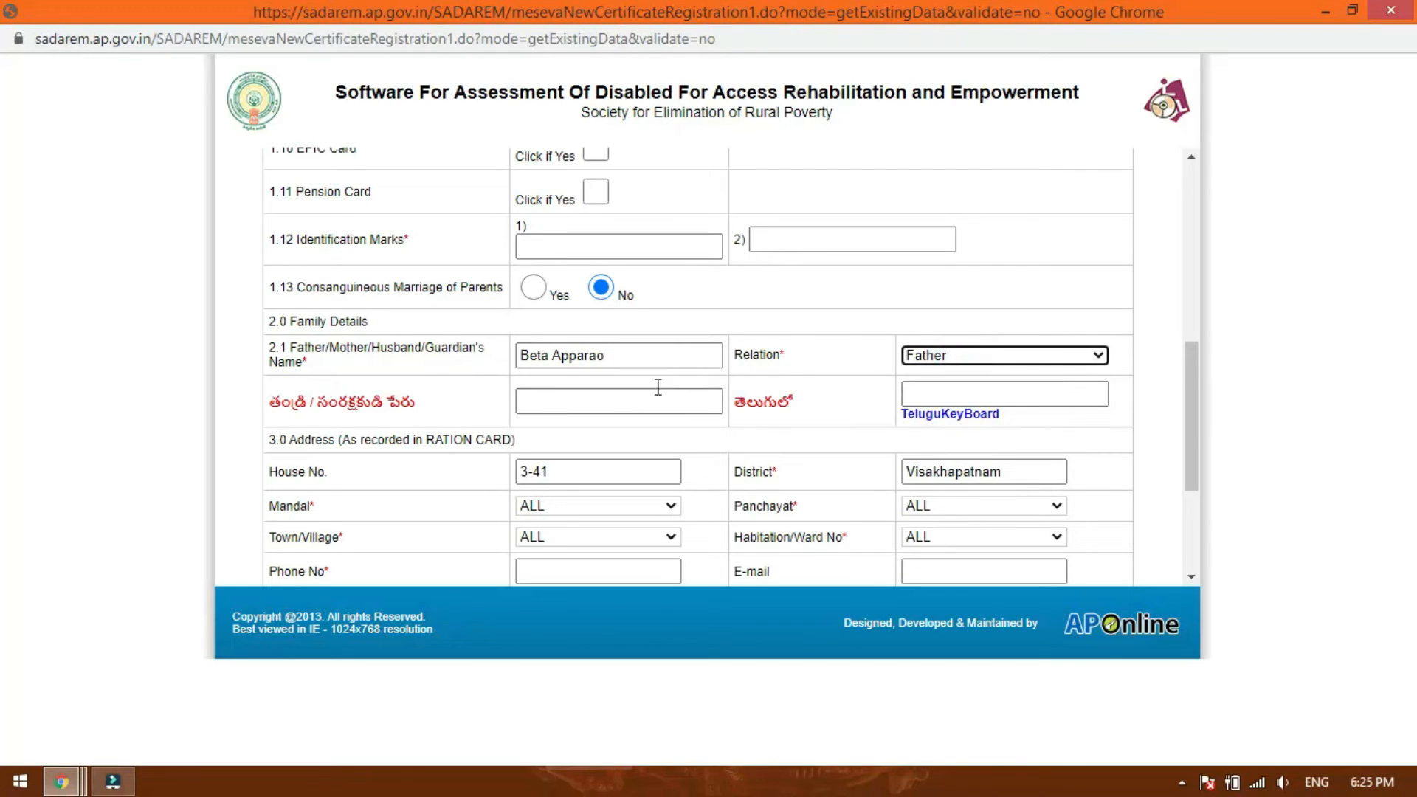
Enter the father's full name in the family details row that generates its Telugu version.
{"action": "left_click", "coordinate": [601, 403]}
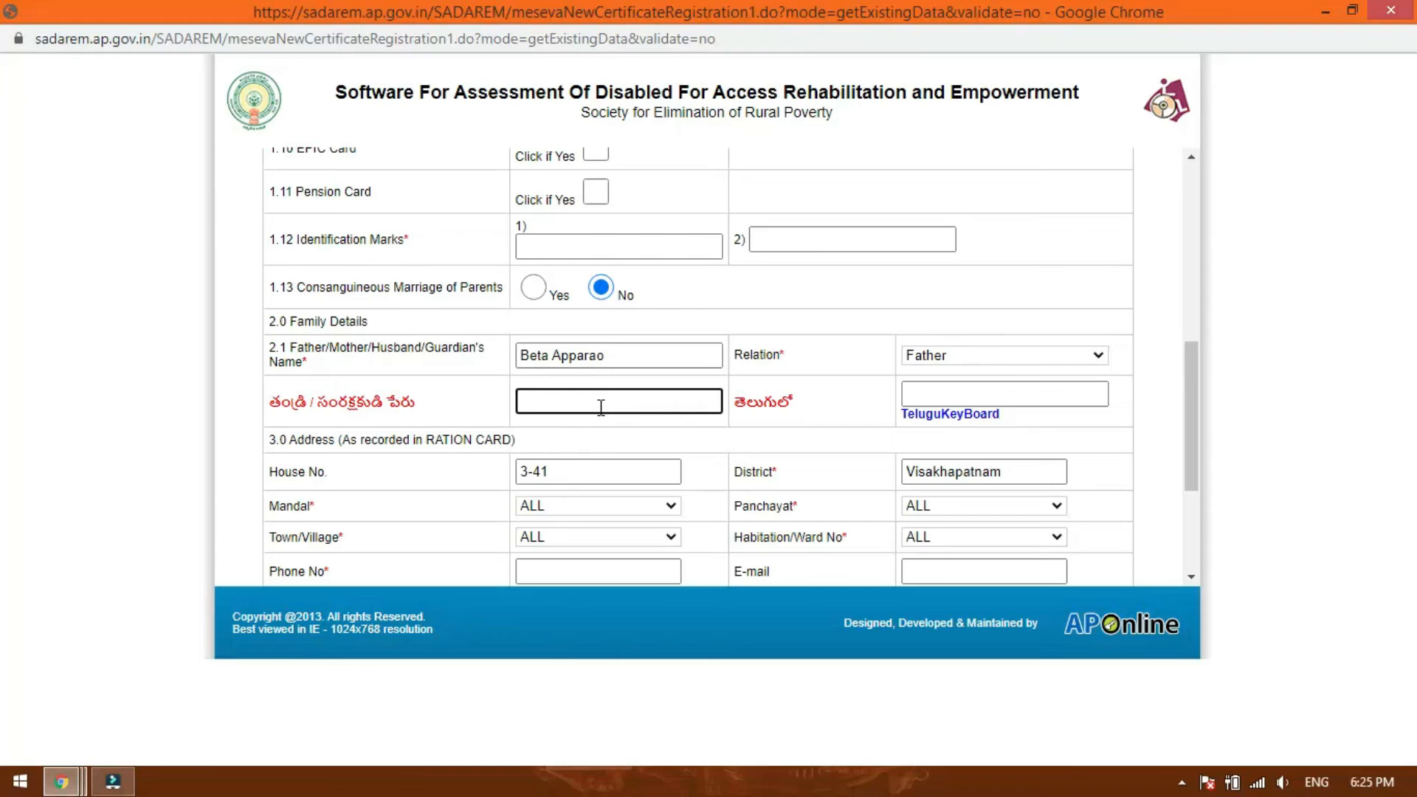
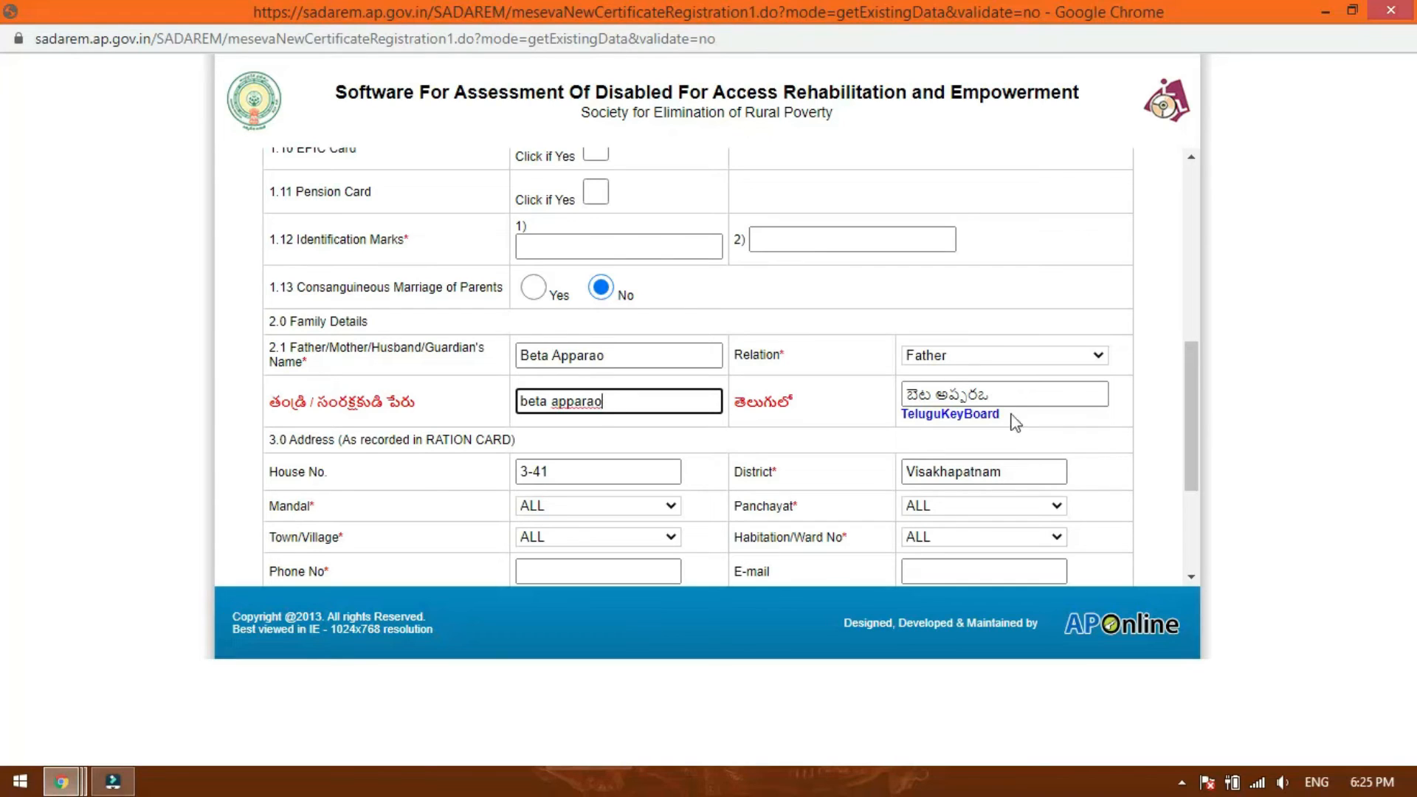
{"action": "left_click", "coordinate": [807, 415]}
Select the applicant's mandal and panchayat in the ration card address.
{"action": "scroll", "coordinate": [808, 415], "scroll_direction": "down", "scroll_amount": 1}
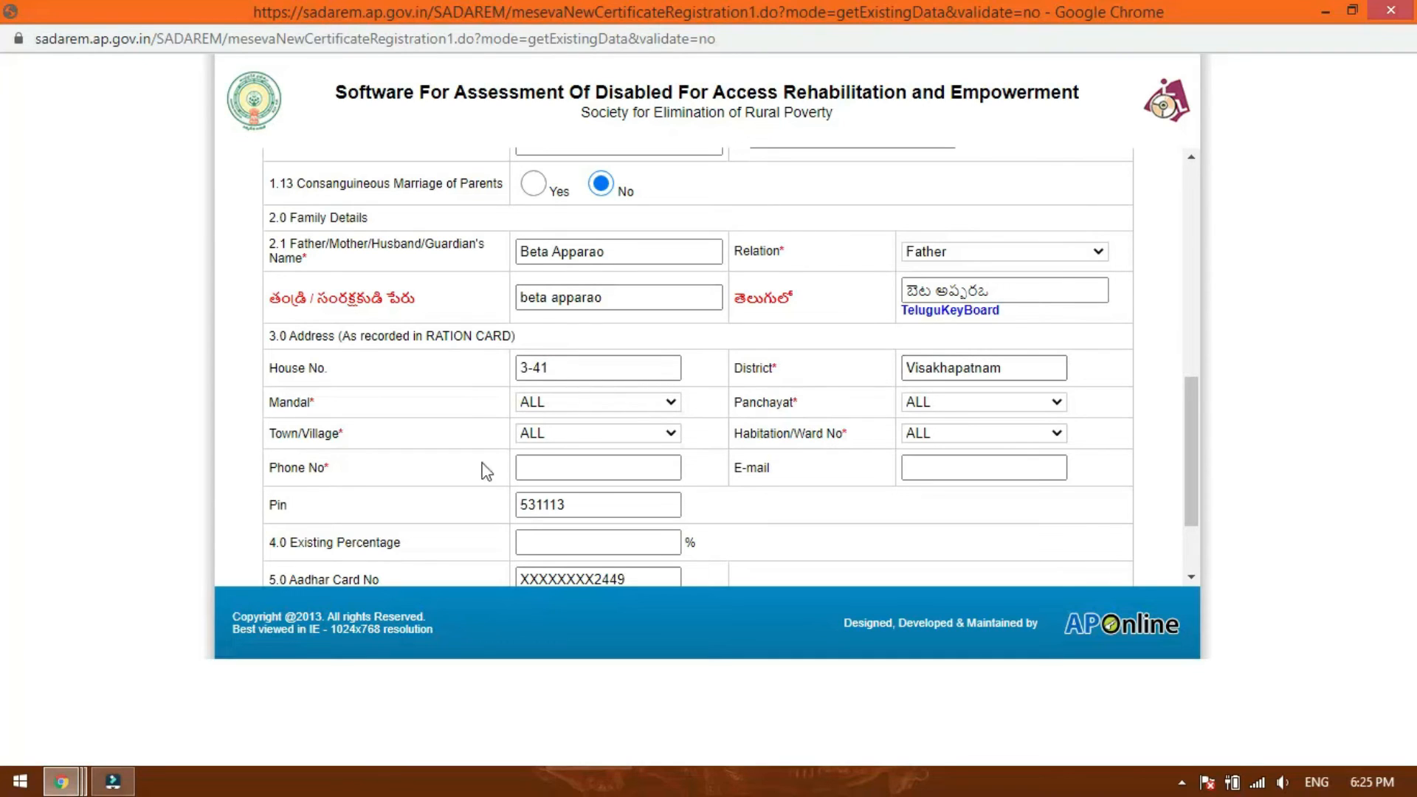
{"action": "left_click", "coordinate": [564, 403]}
{"action": "scroll", "coordinate": [577, 562], "scroll_direction": "down", "scroll_amount": 1}
{"action": "scroll", "coordinate": [583, 546], "scroll_direction": "down", "scroll_amount": 7}
{"action": "left_click", "coordinate": [584, 437]}
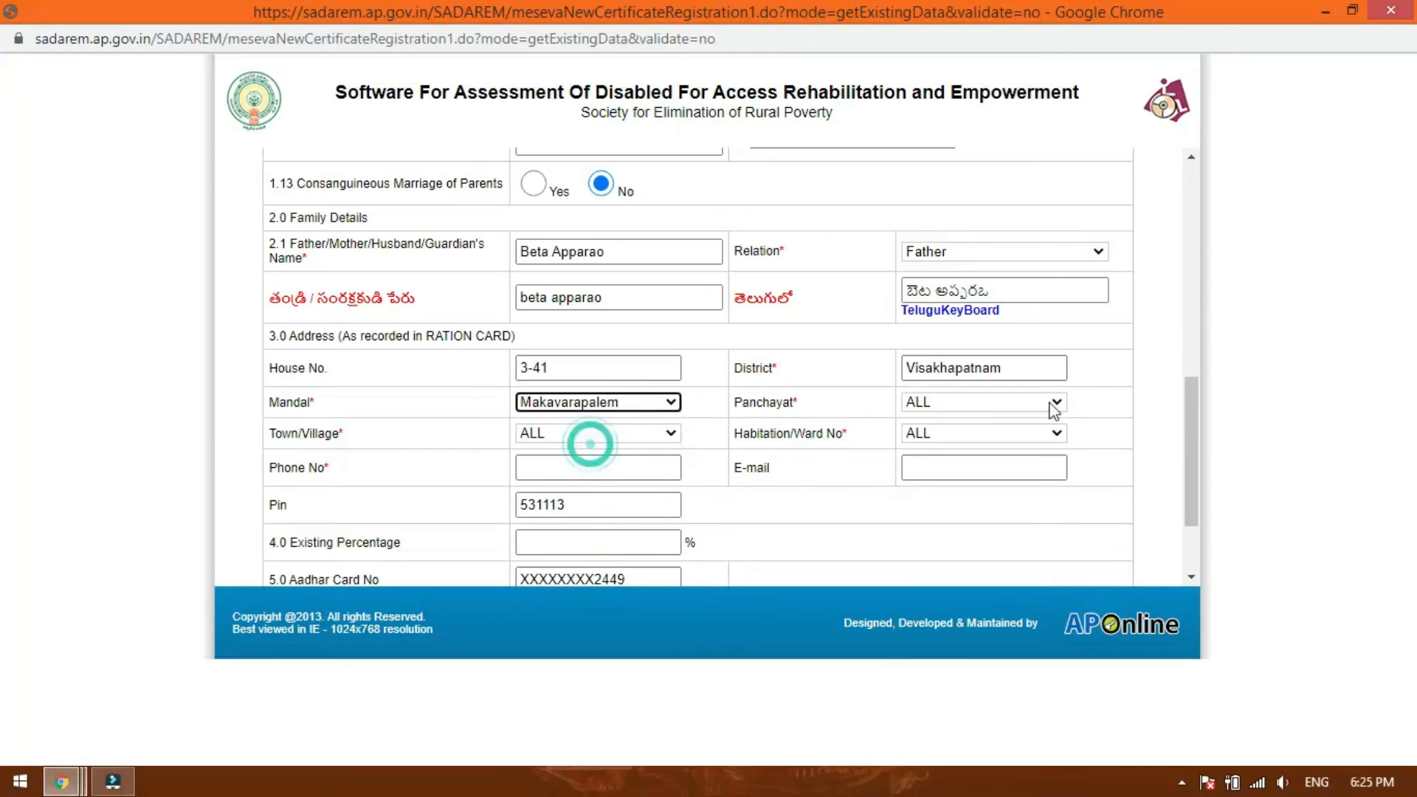
{"action": "left_click", "coordinate": [978, 410]}
{"action": "left_click", "coordinate": [976, 473]}
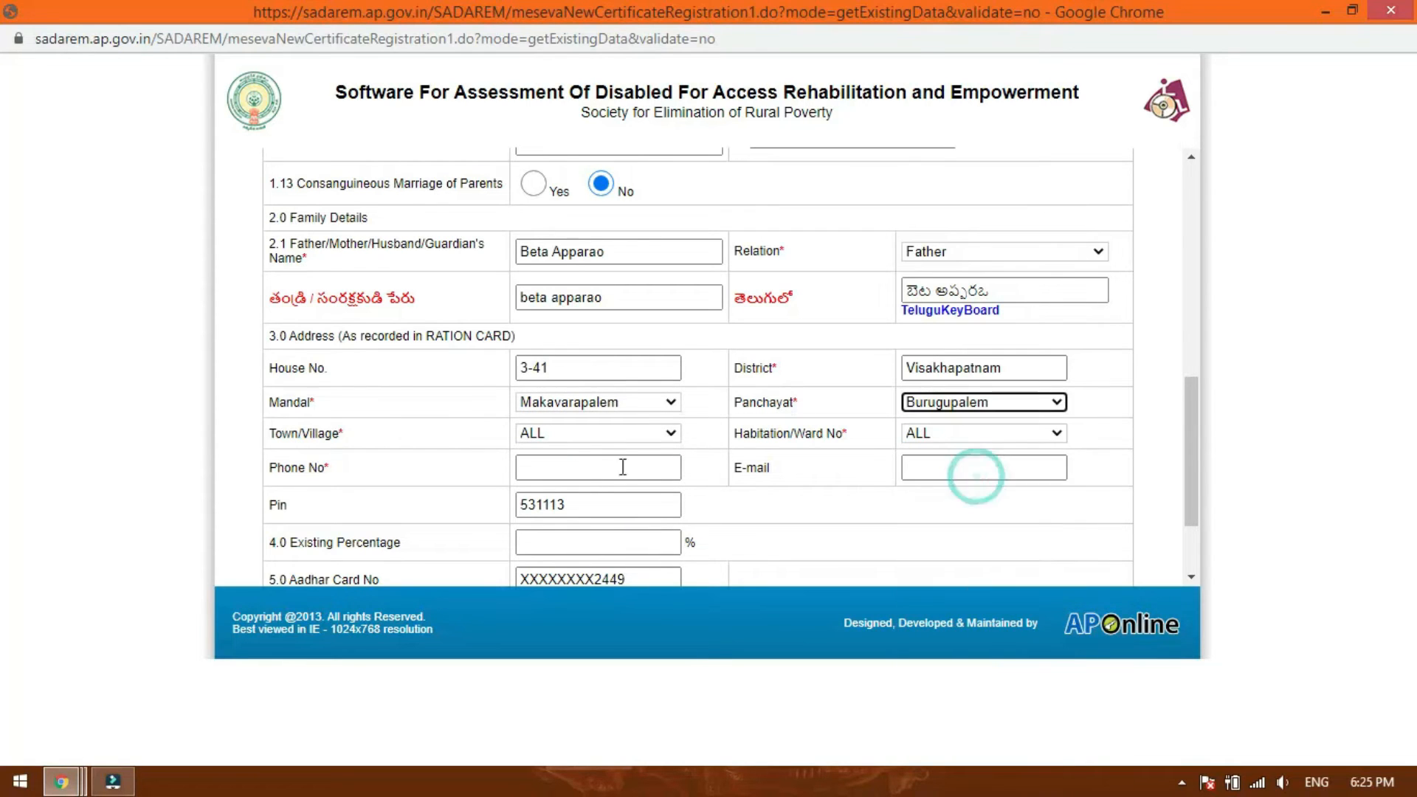
Select the applicant's town or village and the habitation or ward in the address details.
{"action": "left_click", "coordinate": [583, 437]}
{"action": "left_click", "coordinate": [583, 465]}
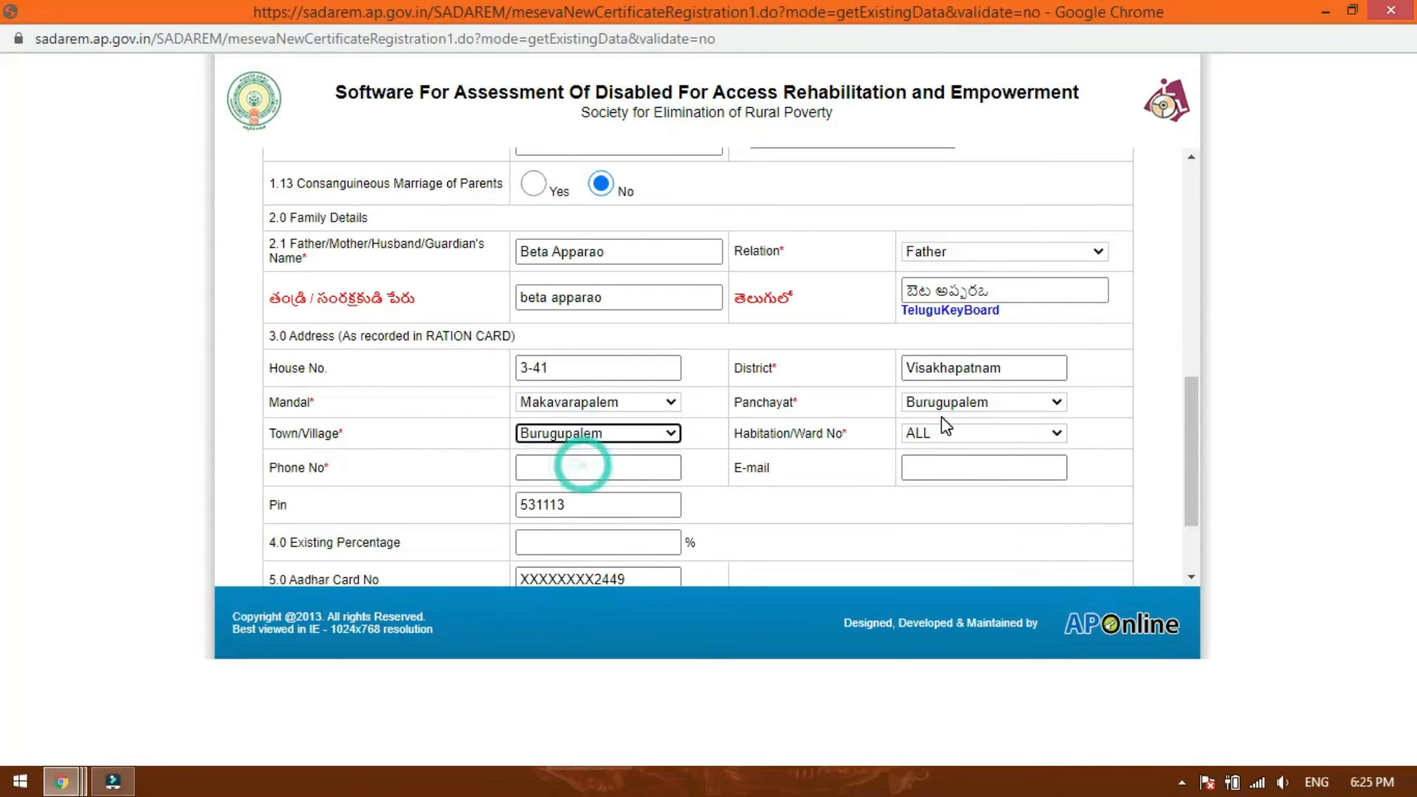
{"action": "left_click", "coordinate": [953, 433]}
{"action": "left_click", "coordinate": [954, 476]}
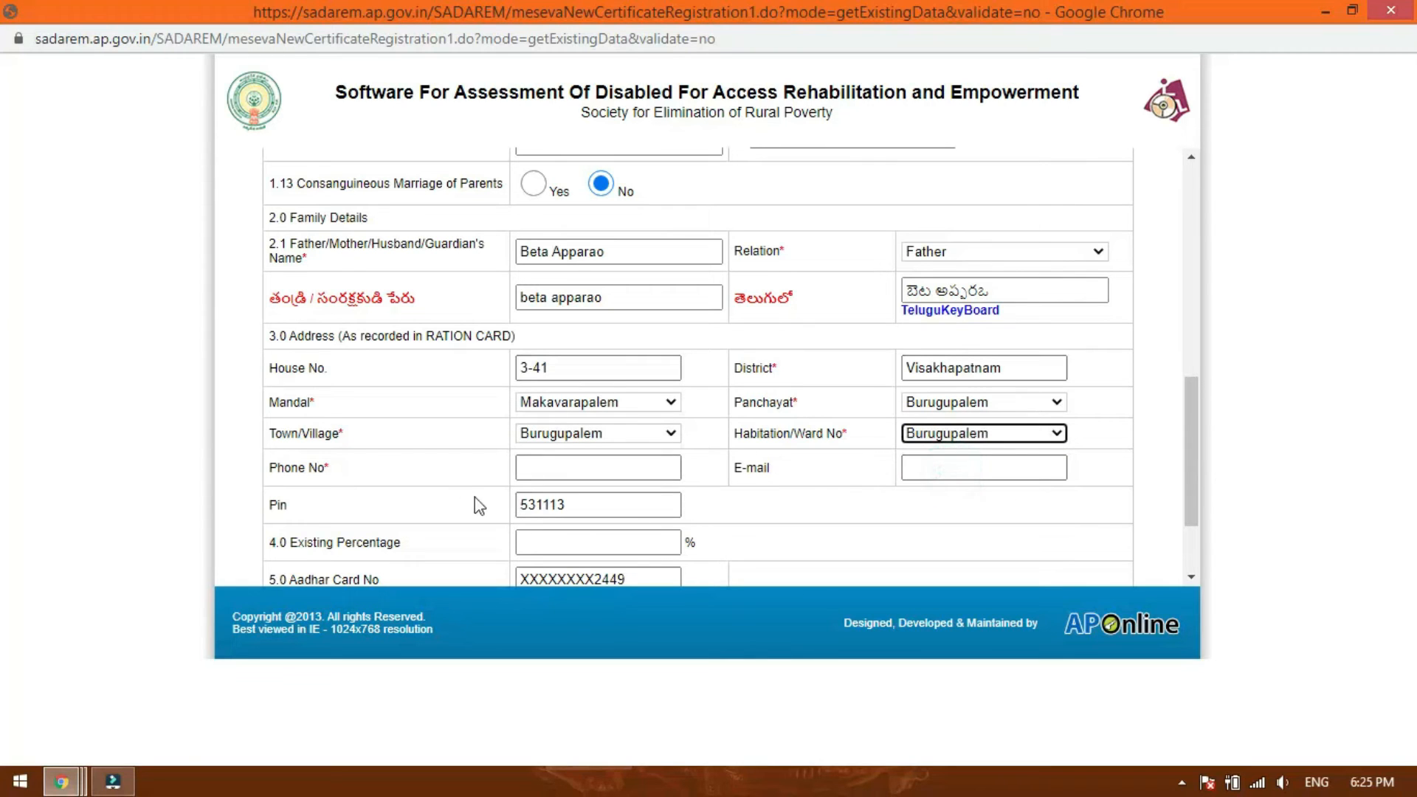
{"action": "left_click", "coordinate": [997, 469]}
{"action": "left_click", "coordinate": [806, 552]}
{"action": "left_click", "coordinate": [610, 501]}
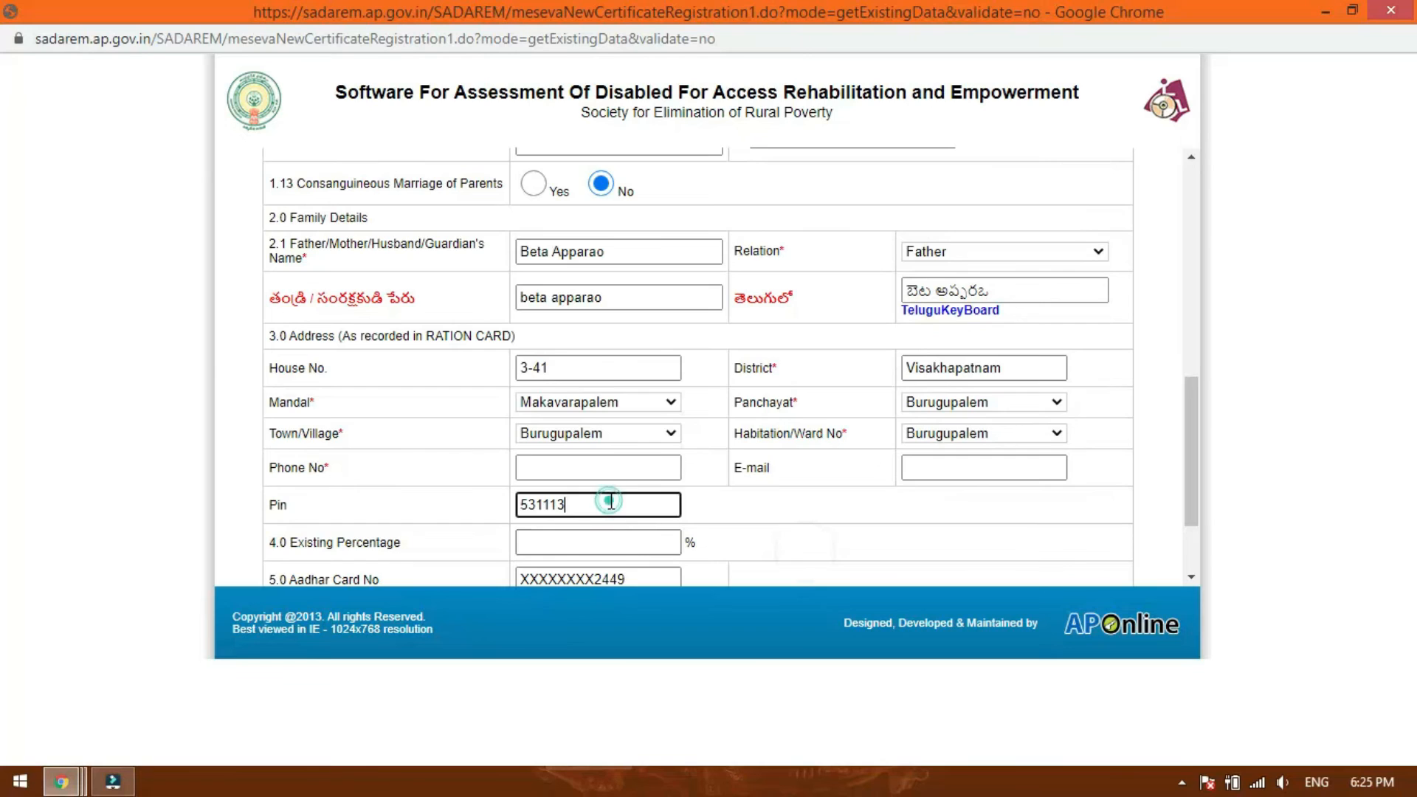
{"action": "scroll", "coordinate": [594, 528], "scroll_direction": "down", "scroll_amount": 2}
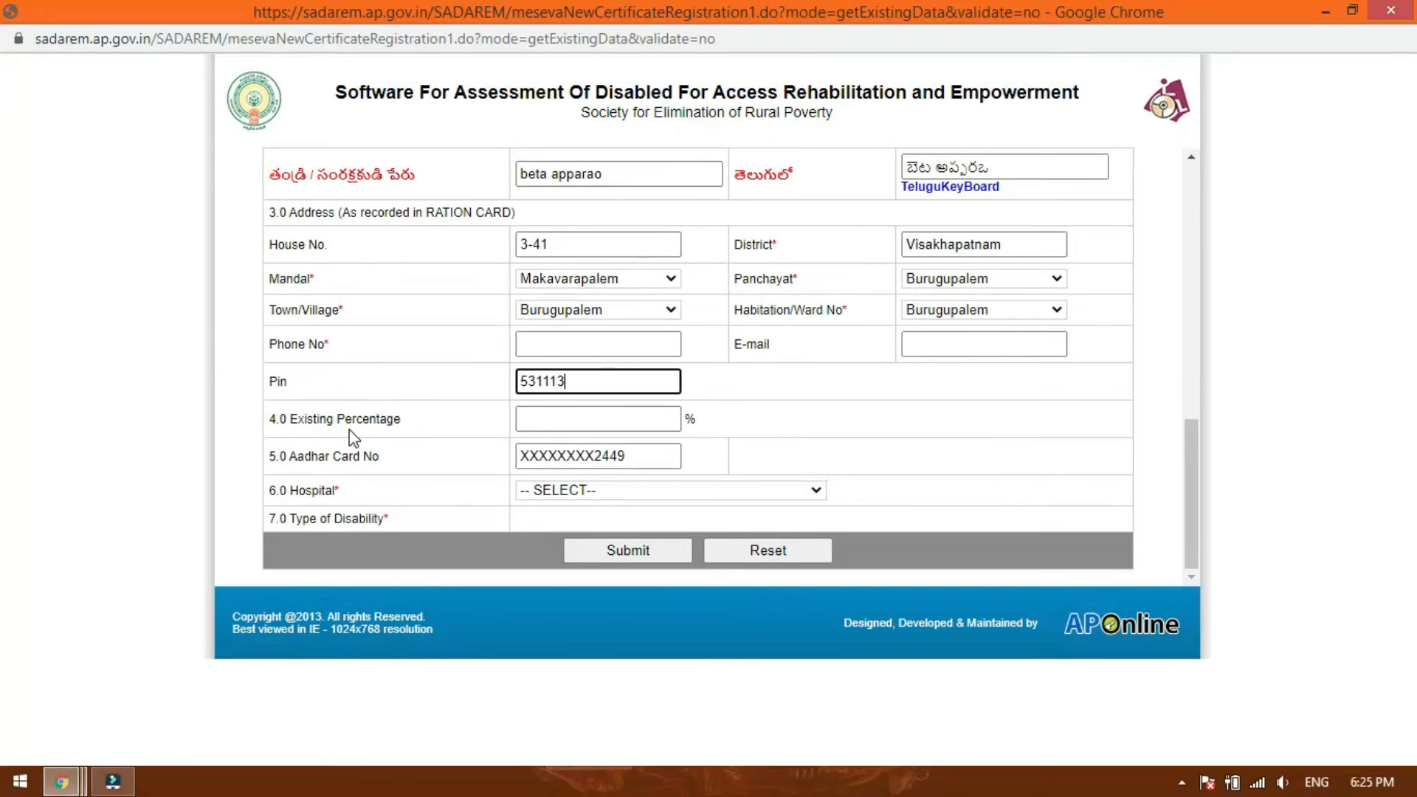
{"action": "left_click", "coordinate": [557, 424]}
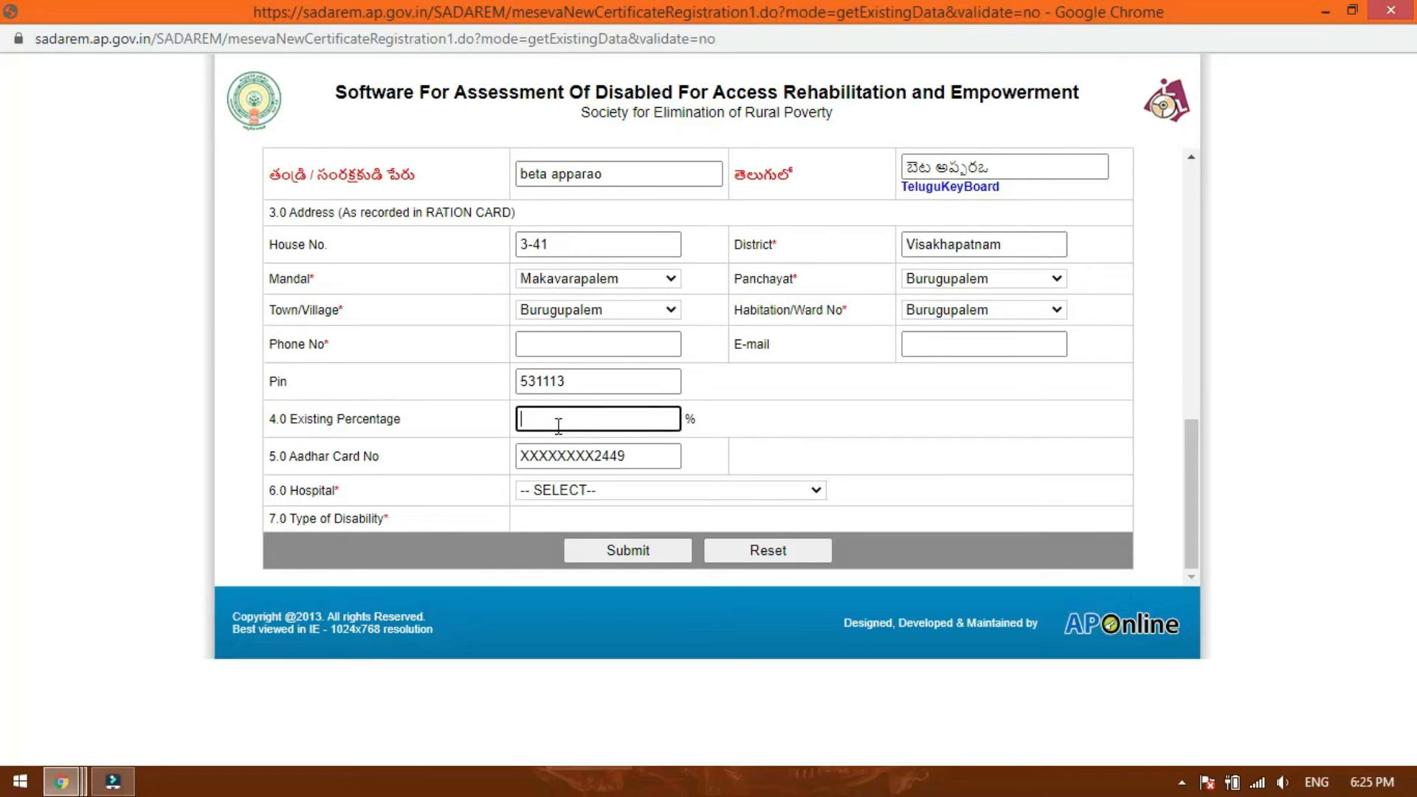
{"action": "left_click", "coordinate": [635, 460]}
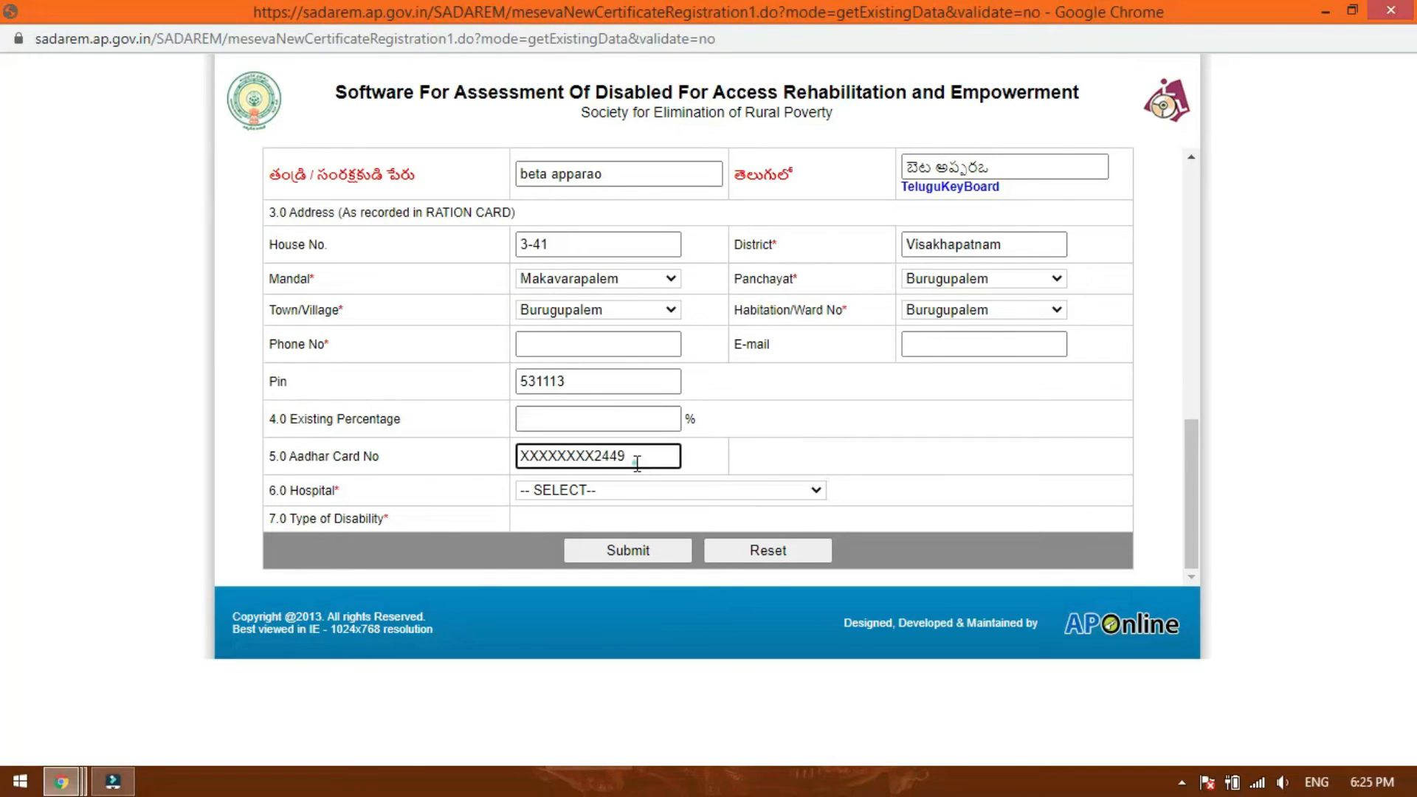
Set the hospital to Area Hospital Nasipatnam and the type of disability to A.Locomotor/OH.
{"action": "left_click", "coordinate": [691, 491]}
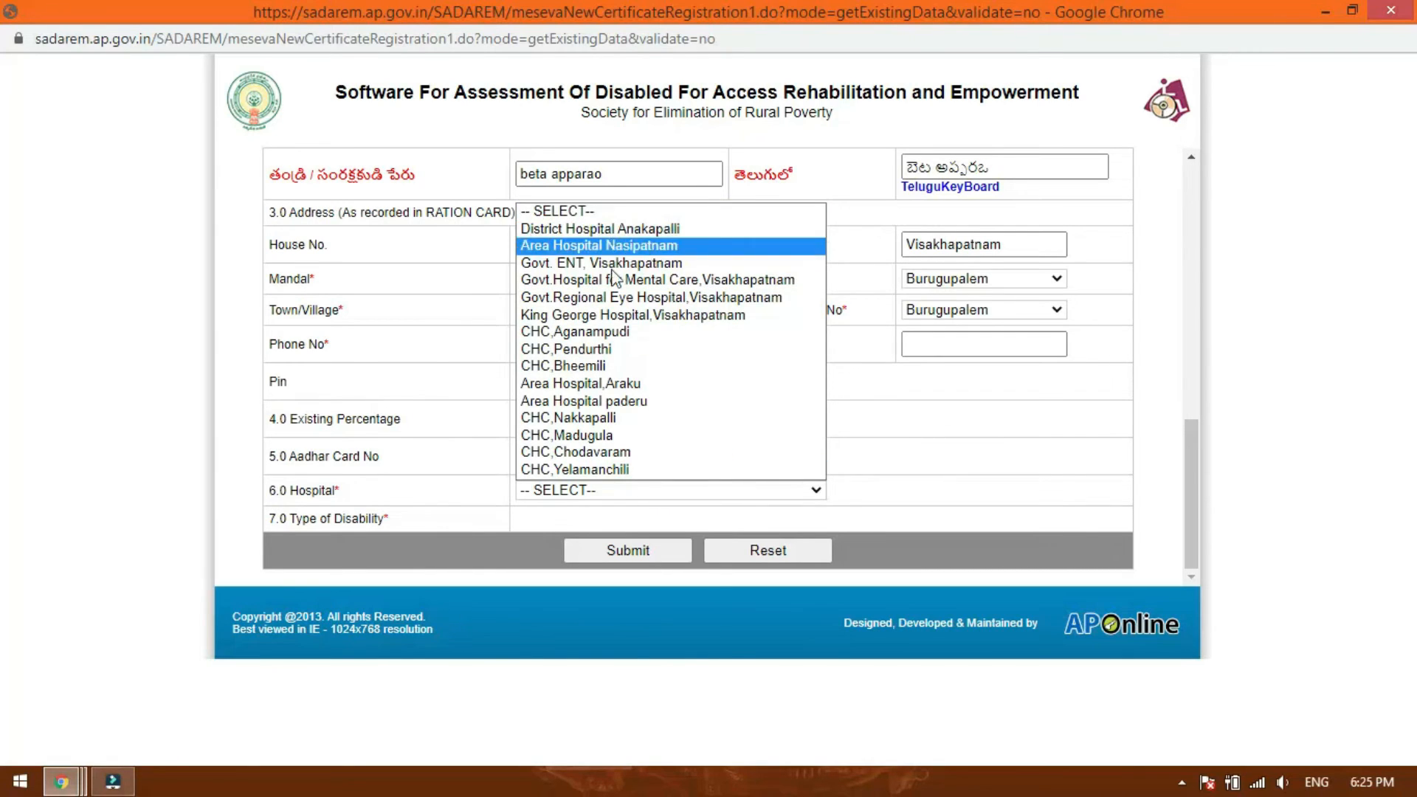
{"action": "left_click", "coordinate": [615, 247]}
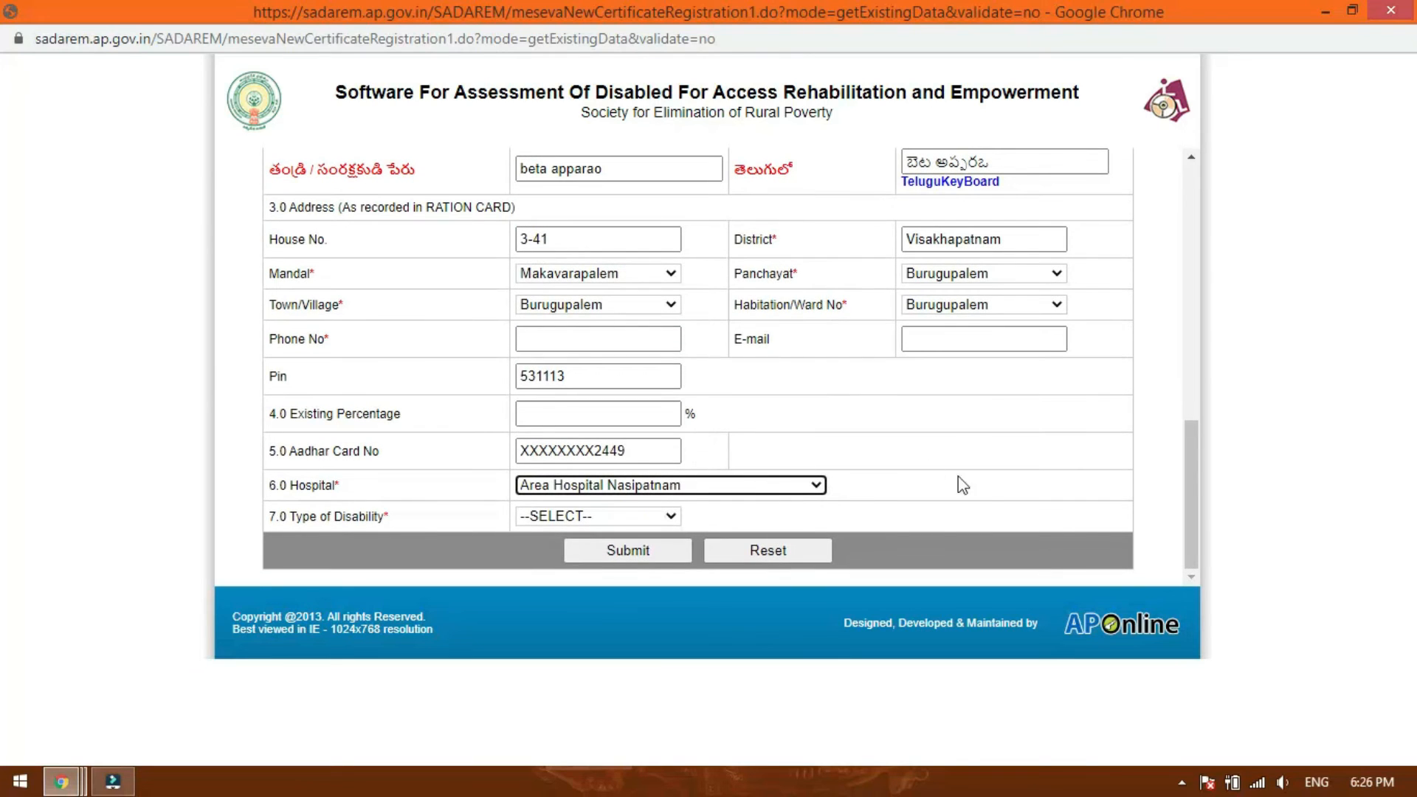
{"action": "left_click", "coordinate": [623, 517]}
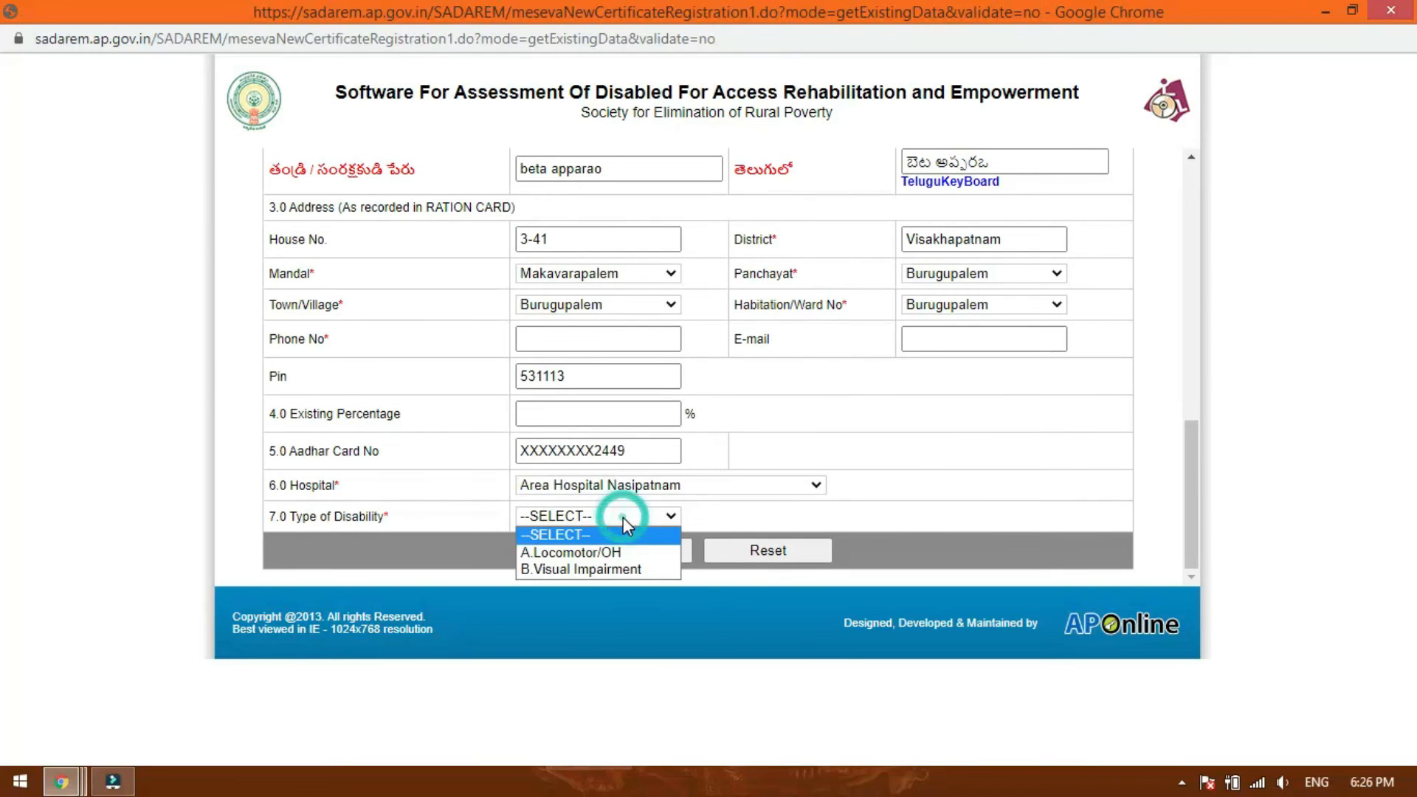
{"action": "left_click", "coordinate": [566, 552]}
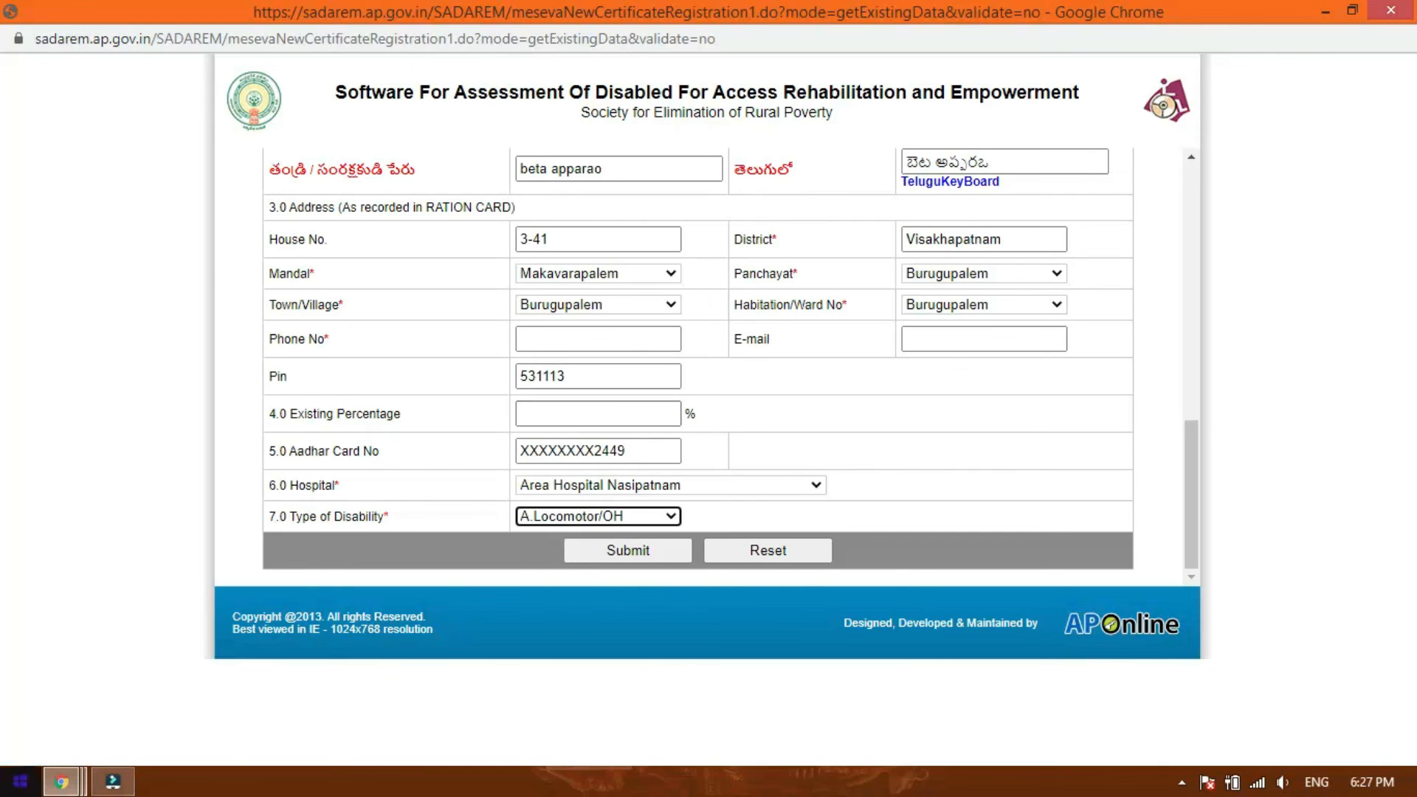
Switch to the main Chrome window, search Google for "sadaram" in a new tab and open the official SADAREM website.
{"action": "left_click", "coordinate": [61, 781]}
{"action": "left_click", "coordinate": [140, 683]}
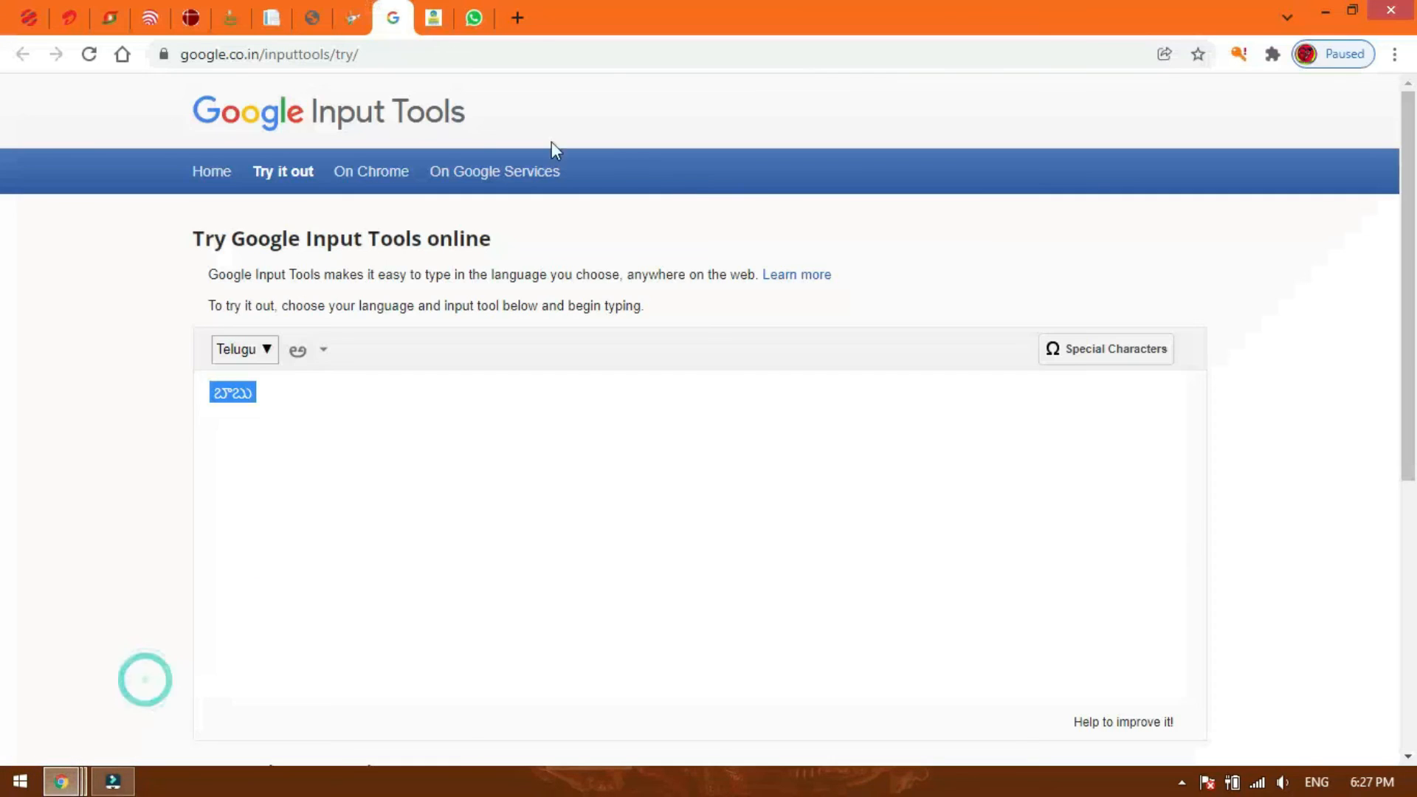
{"action": "left_click", "coordinate": [348, 53]}
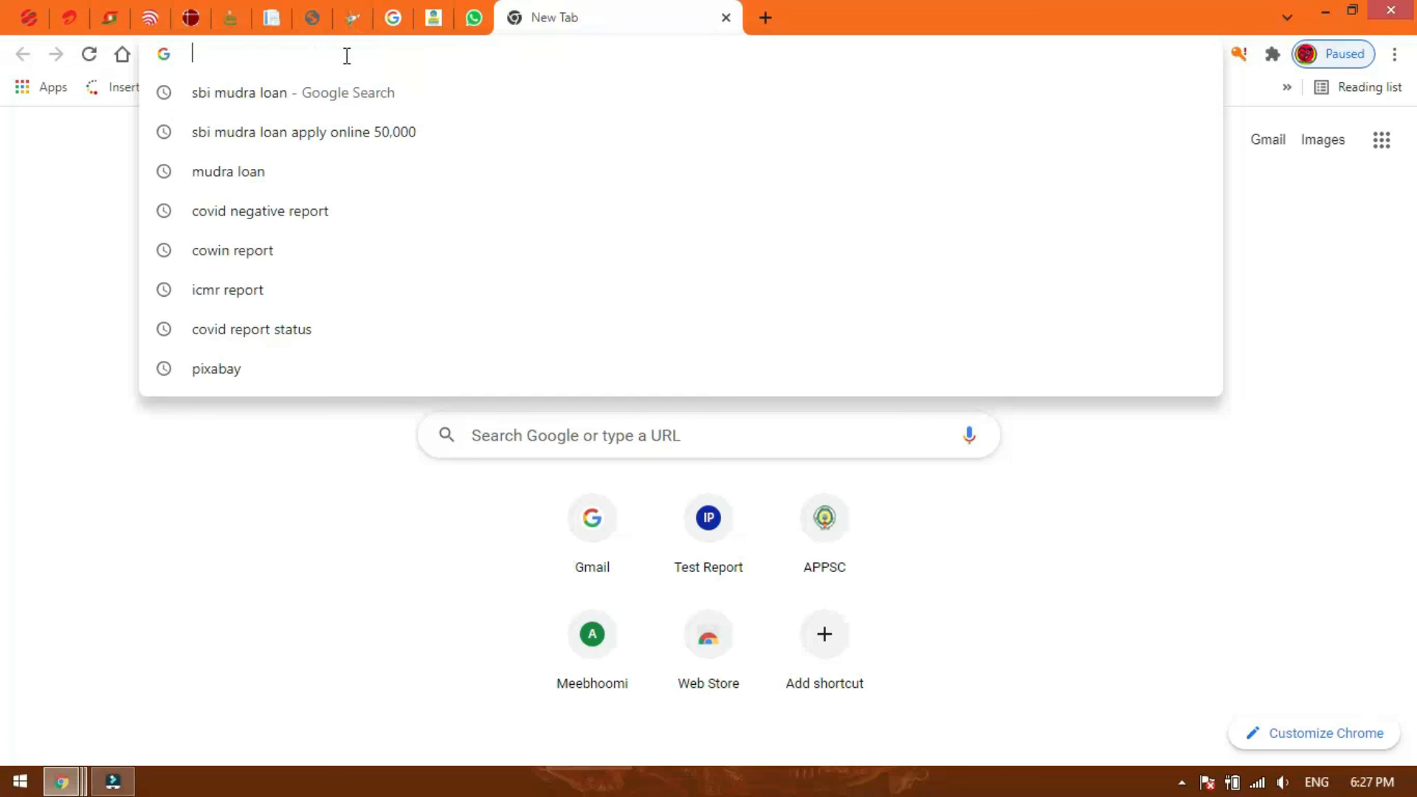
{"action": "type", "text": "sadaram"}
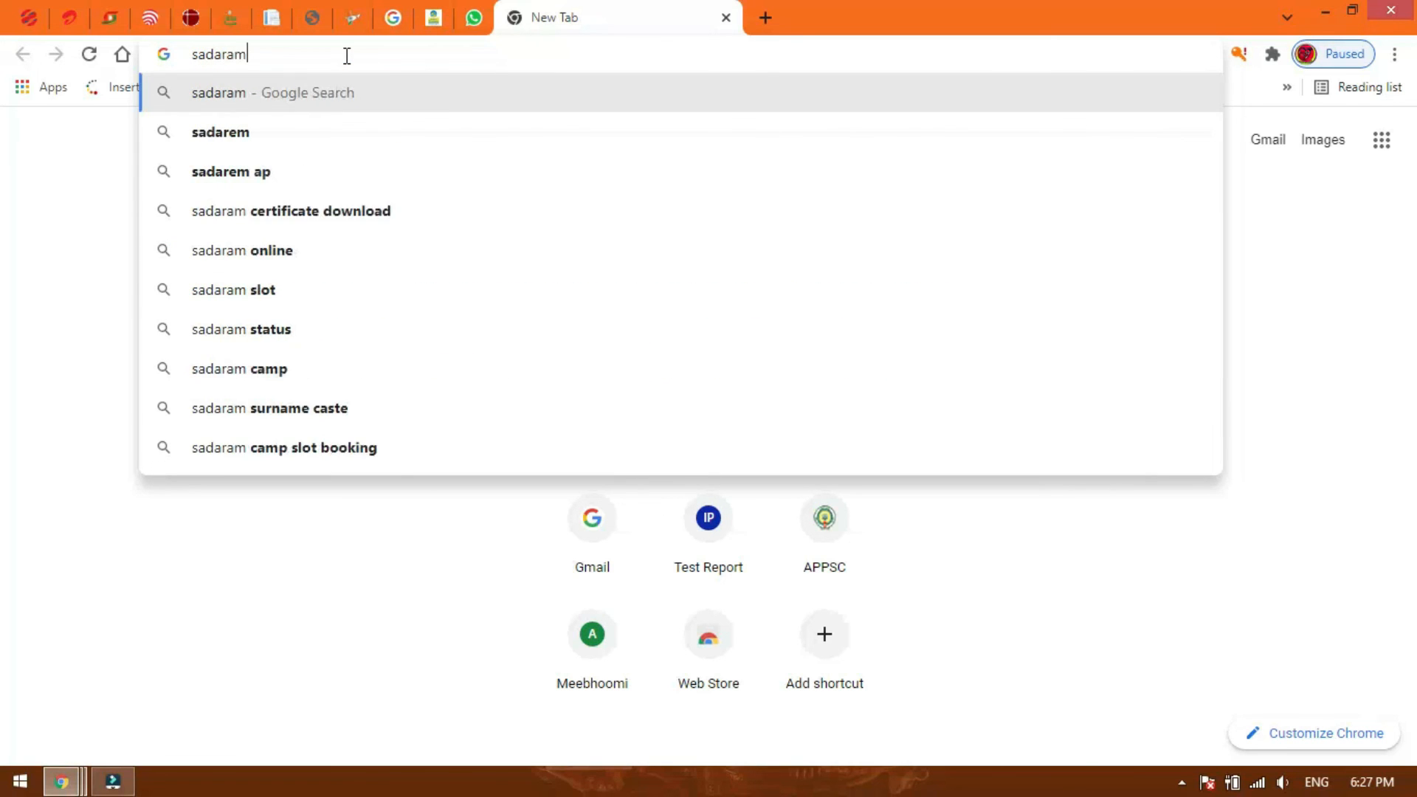
{"action": "key", "text": "Return"}
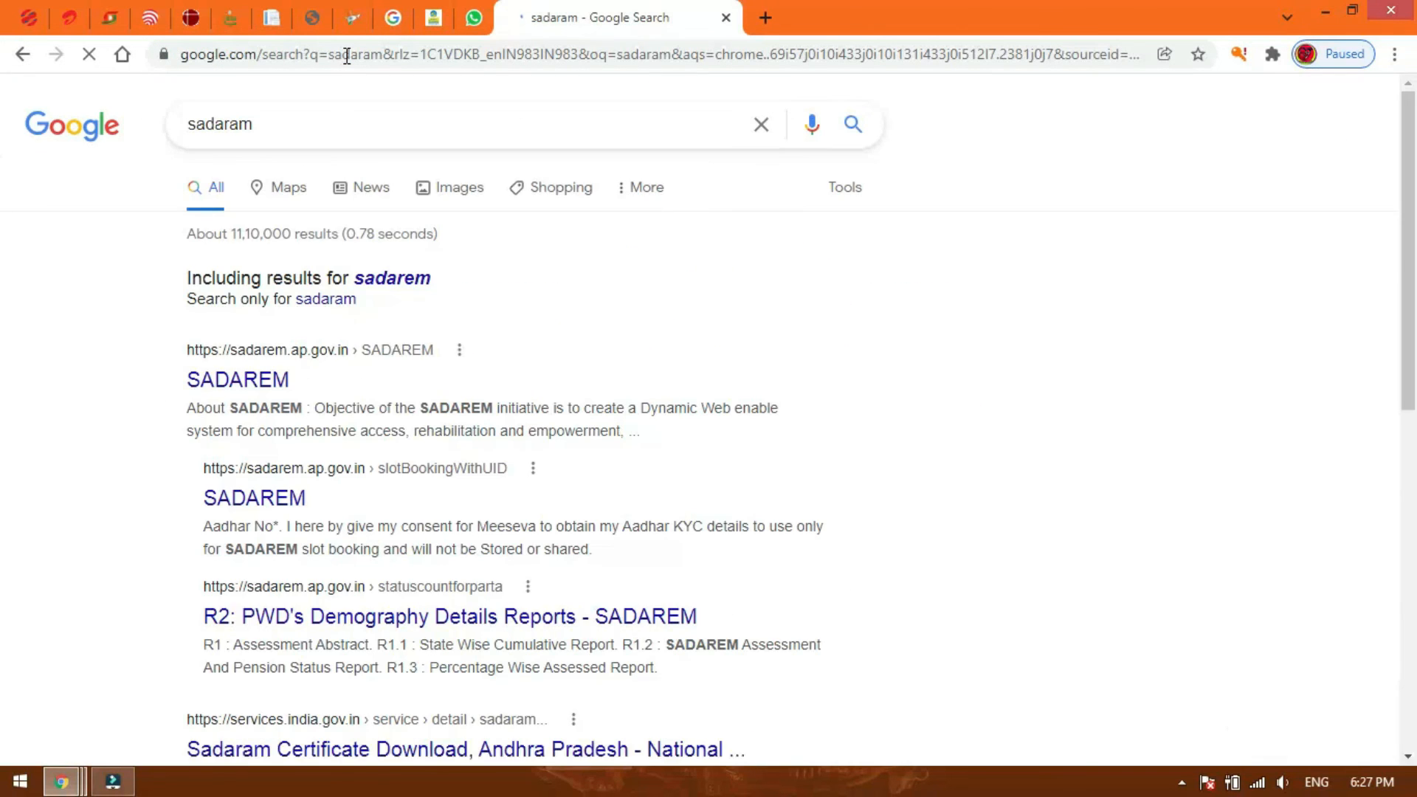
{"action": "left_click", "coordinate": [237, 384]}
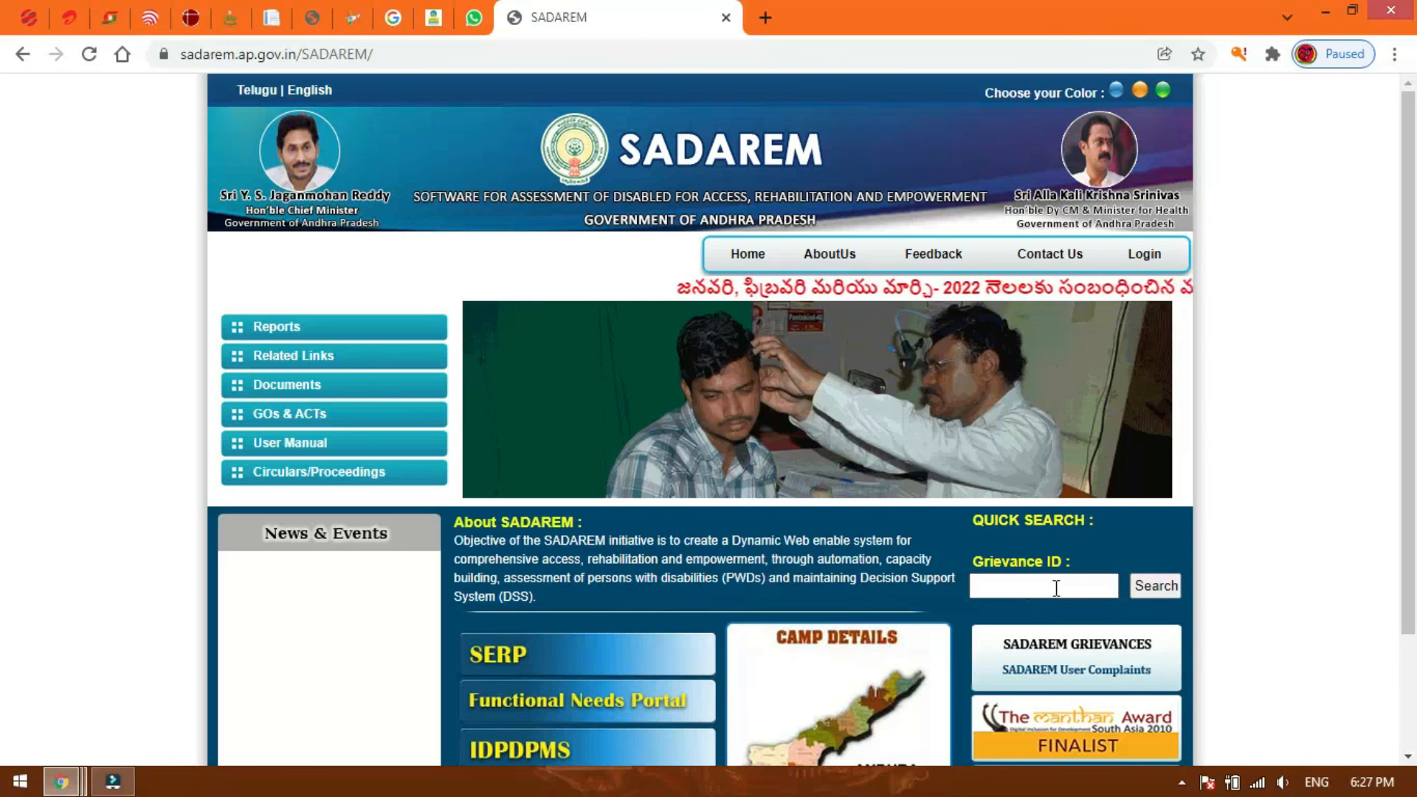
Examine the Grievance ID quick search and the scrolling slot notice on the SADAREM home page.
{"action": "scroll", "coordinate": [1046, 586], "scroll_direction": "down", "scroll_amount": 2}
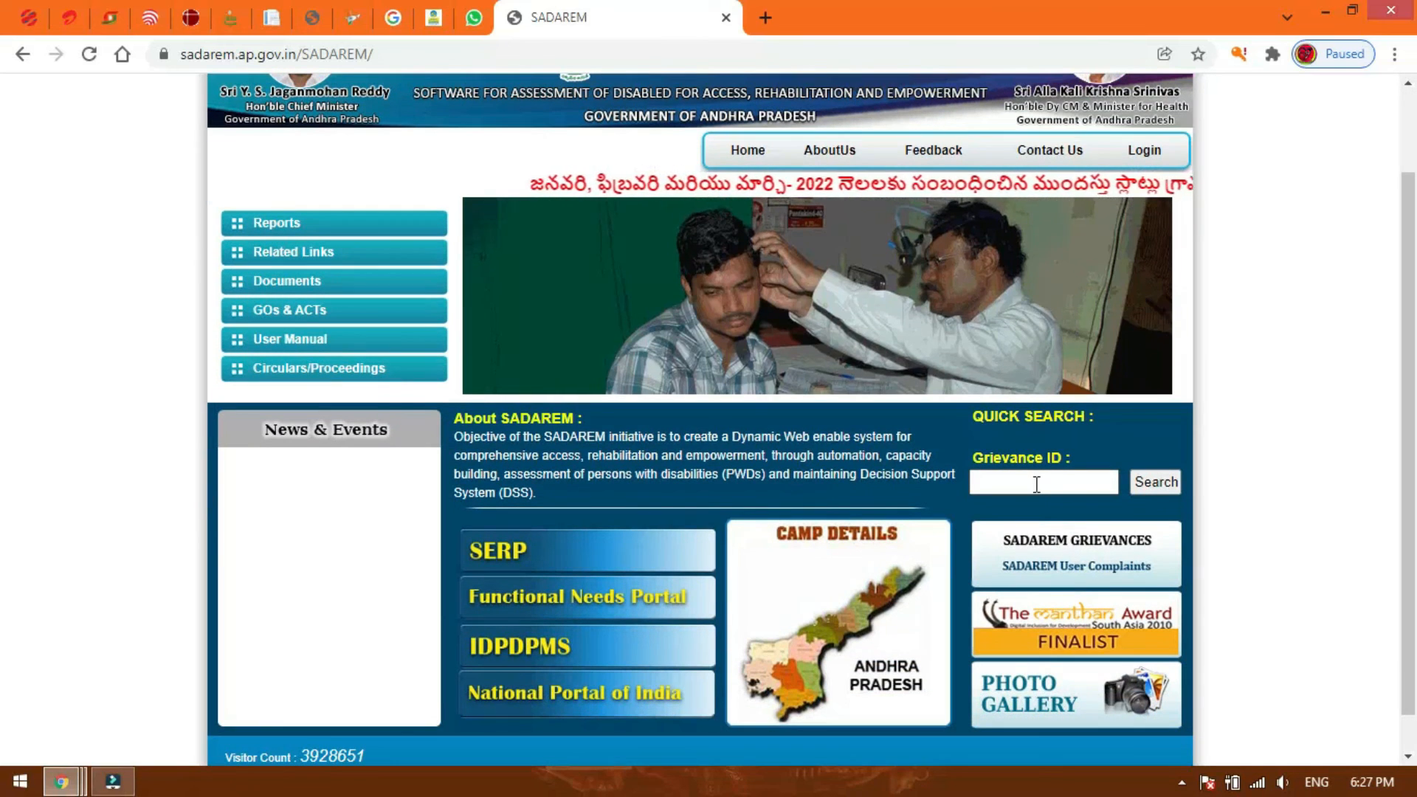
{"action": "left_click", "coordinate": [1037, 484]}
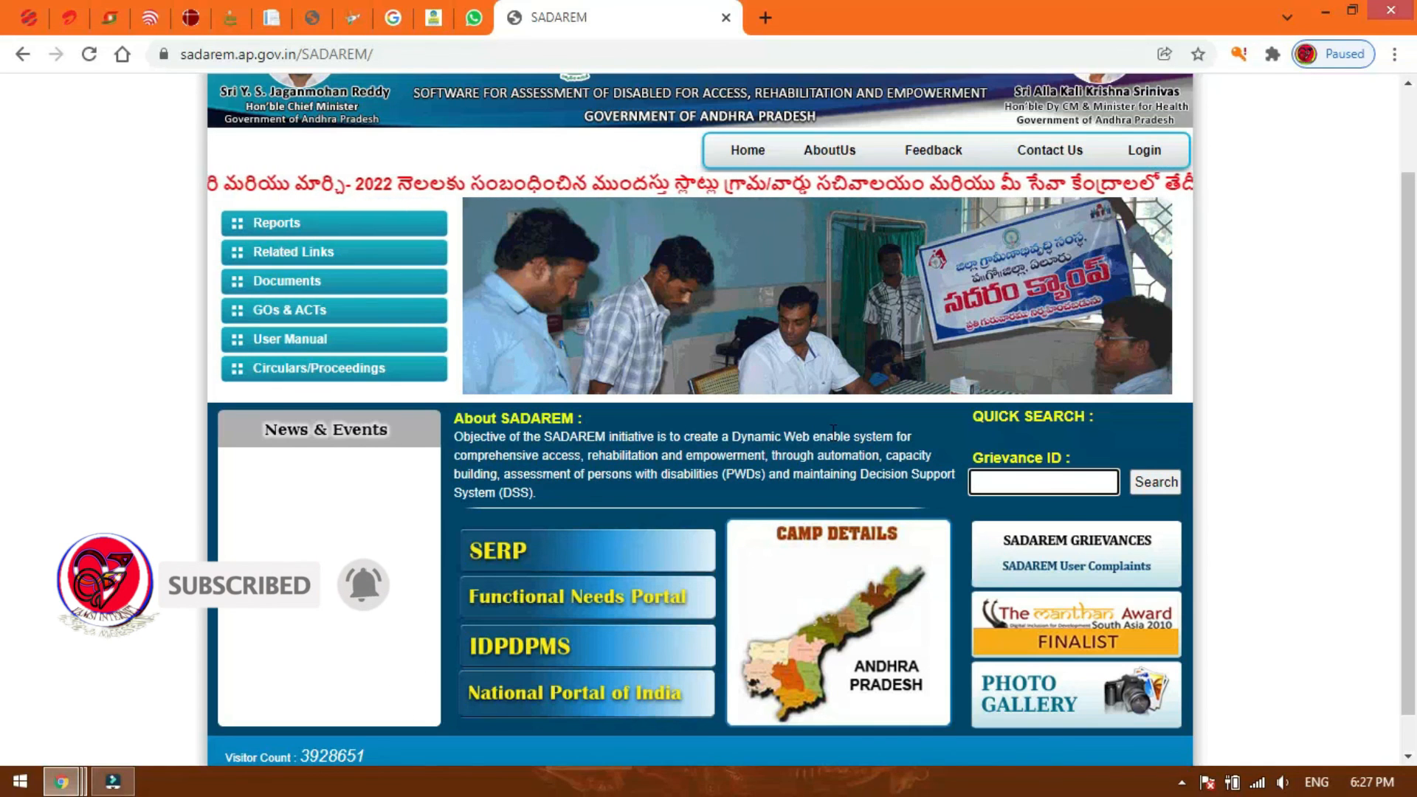
{"action": "scroll", "coordinate": [833, 430], "scroll_direction": "up", "scroll_amount": 1}
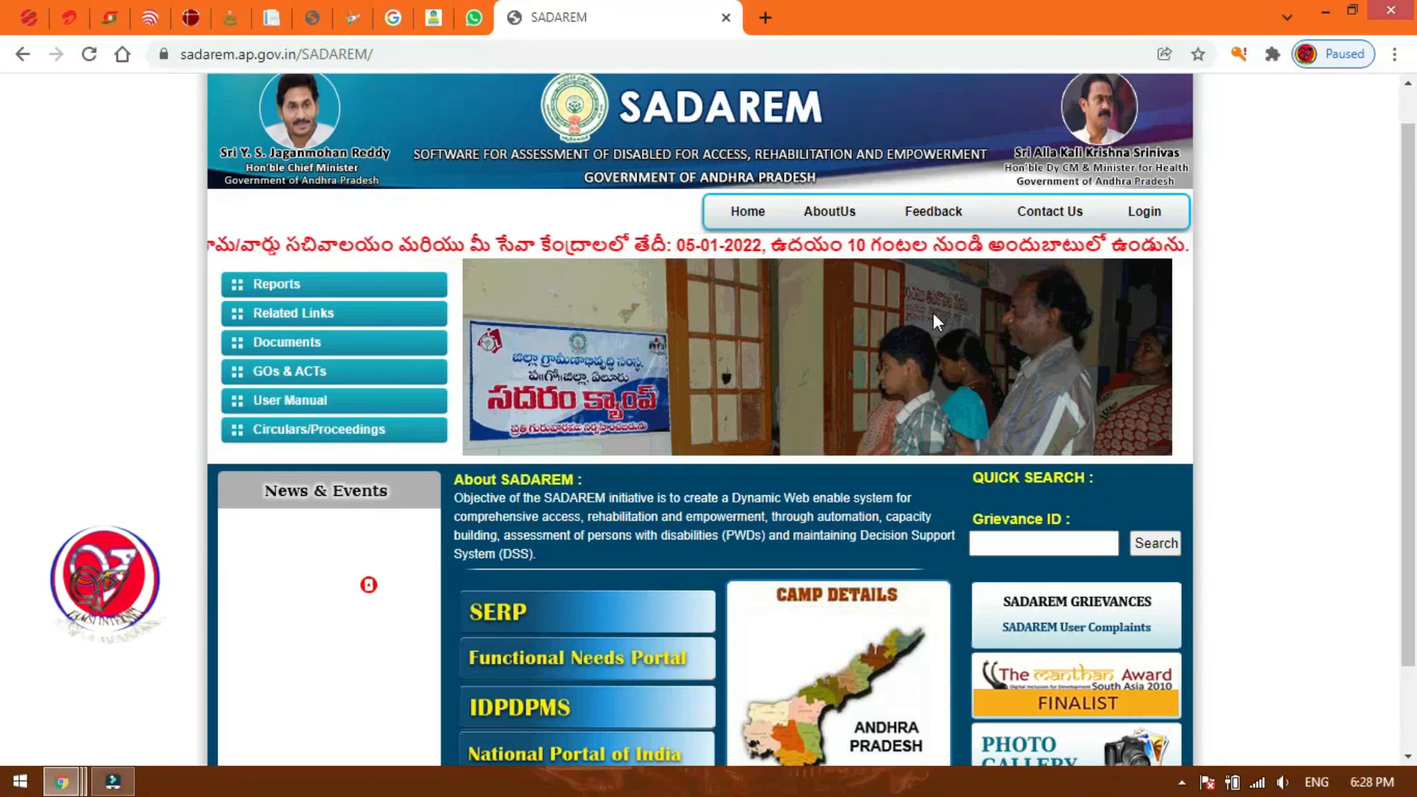